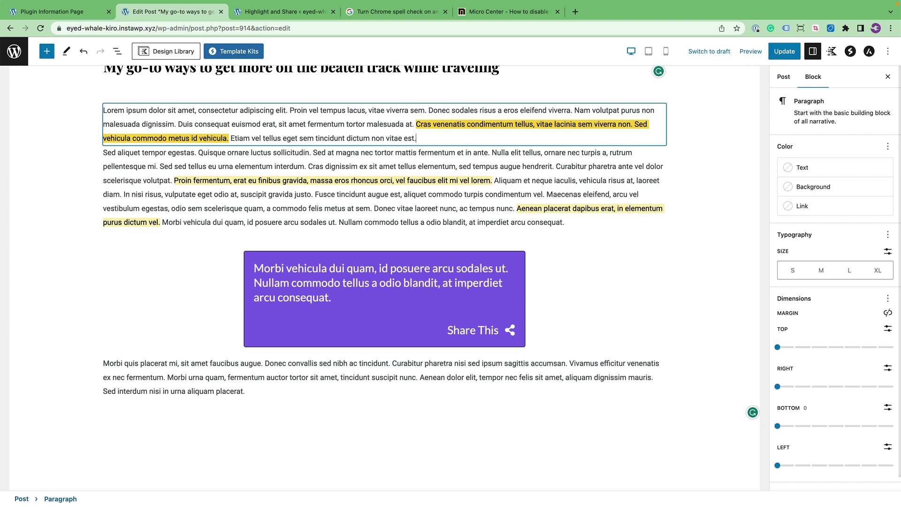
- Insert a Click to Share block below the first paragraph using the /click slash command
key("Return")
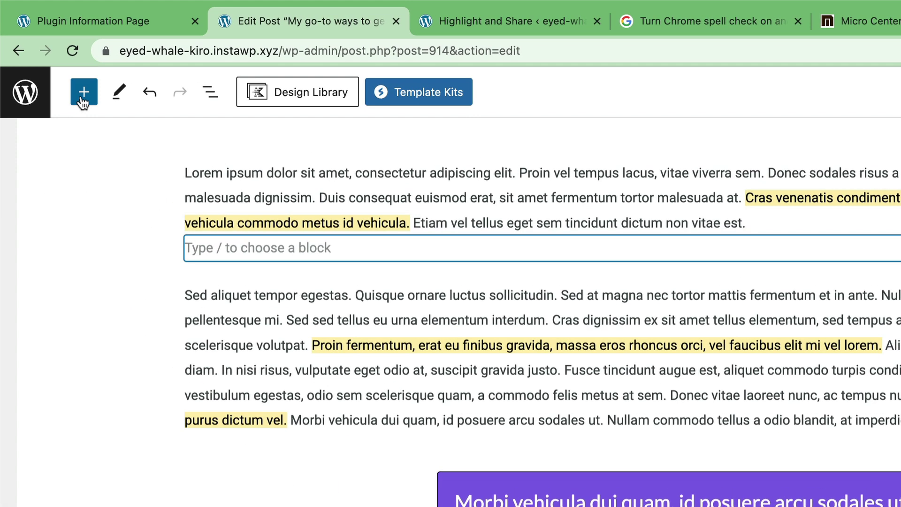
left_click(47, 52)
type("click t")
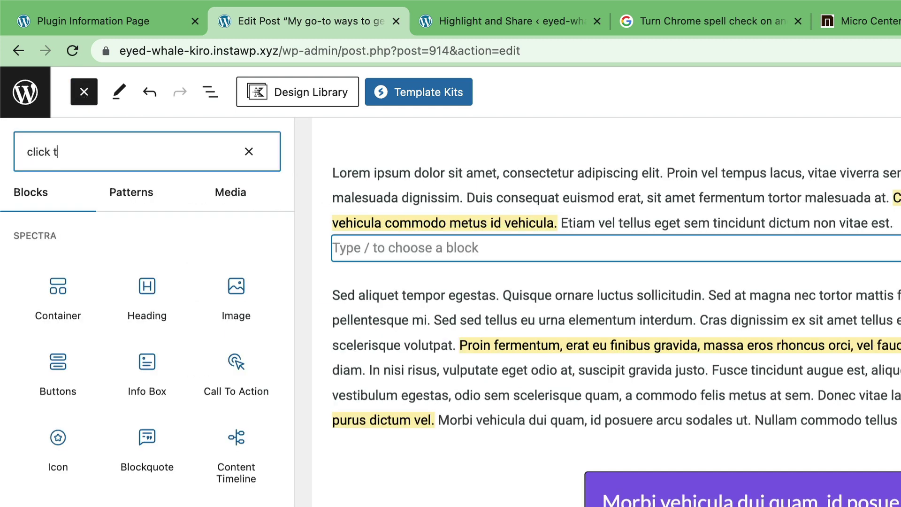
type("o share")
mouse_move(64, 241)
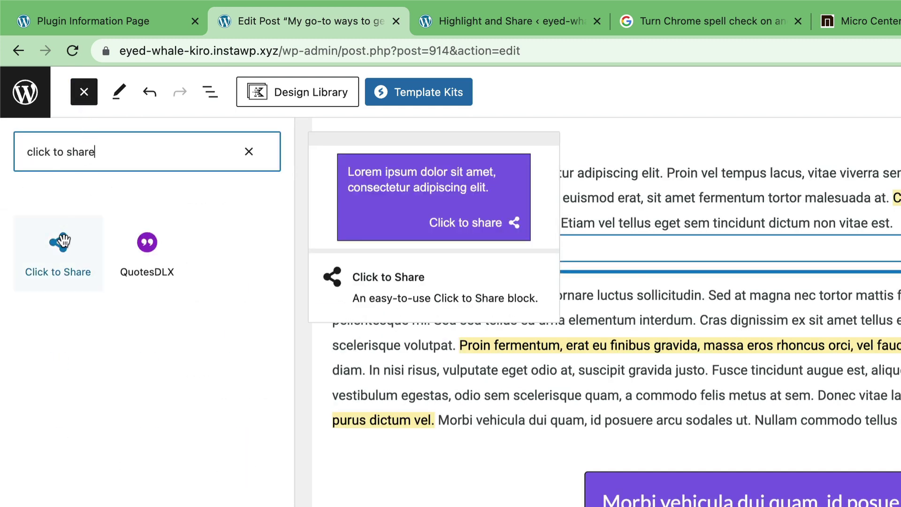
left_click(547, 254)
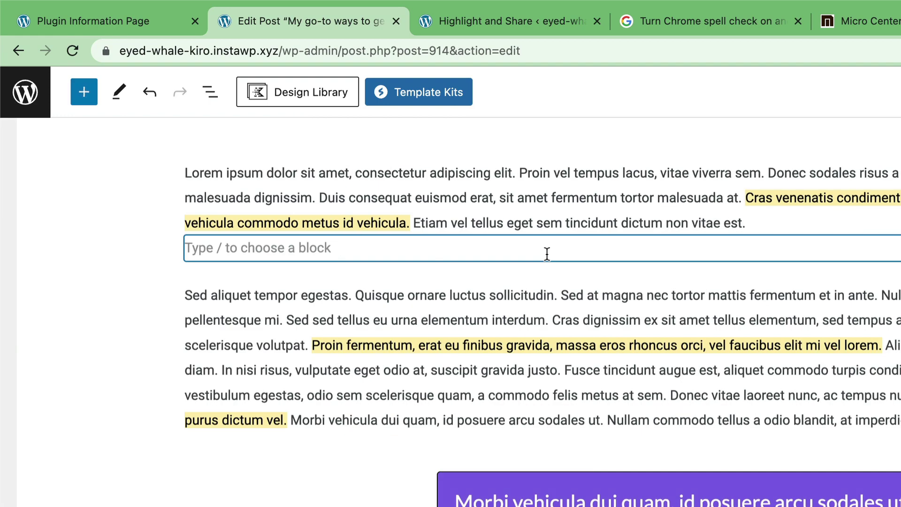
type("/click")
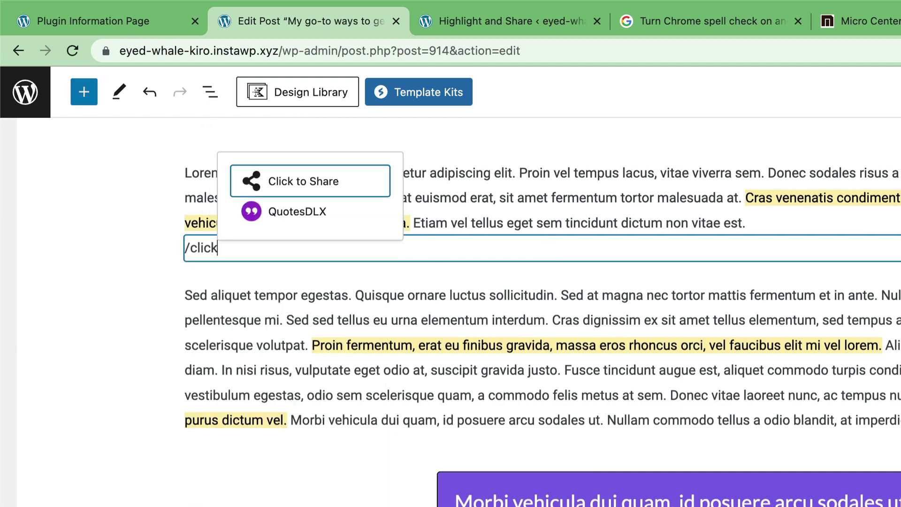
key("Return")
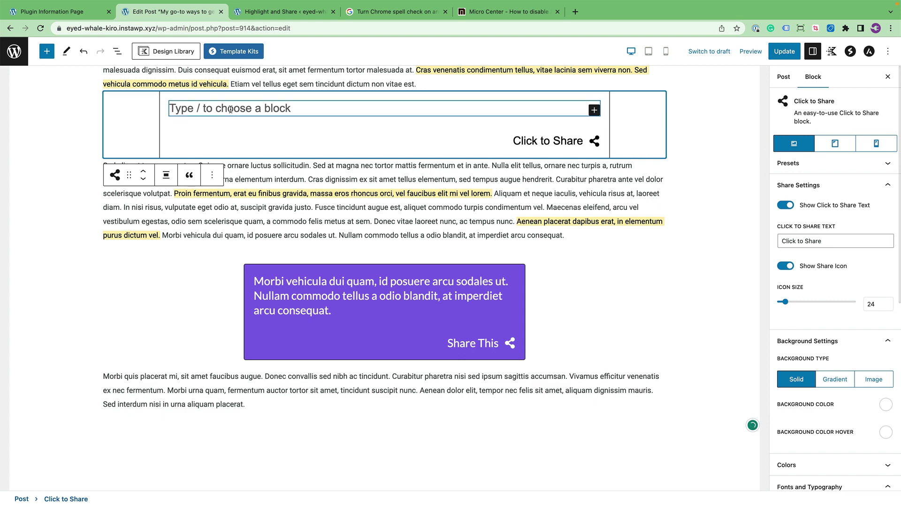
- Paste the 'Nam volutpat purus' and 'Duis consequat euismod erat' lines into the block, then select the whole block
left_click(231, 109)
type("Nam volutpat purus non malesuada dignissim.ds Duis consequat euismod erat, sit amet fermentum tortor malesuada at.")
left_click(370, 198)
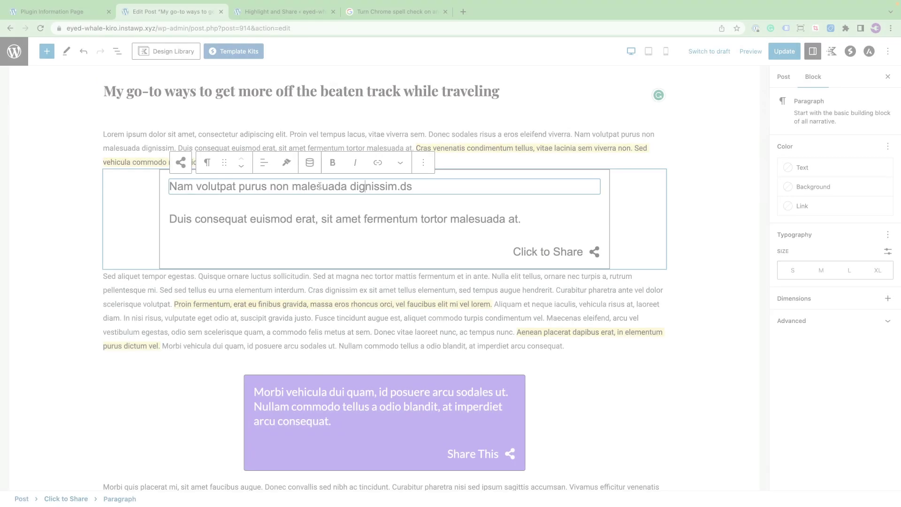
left_click(337, 219)
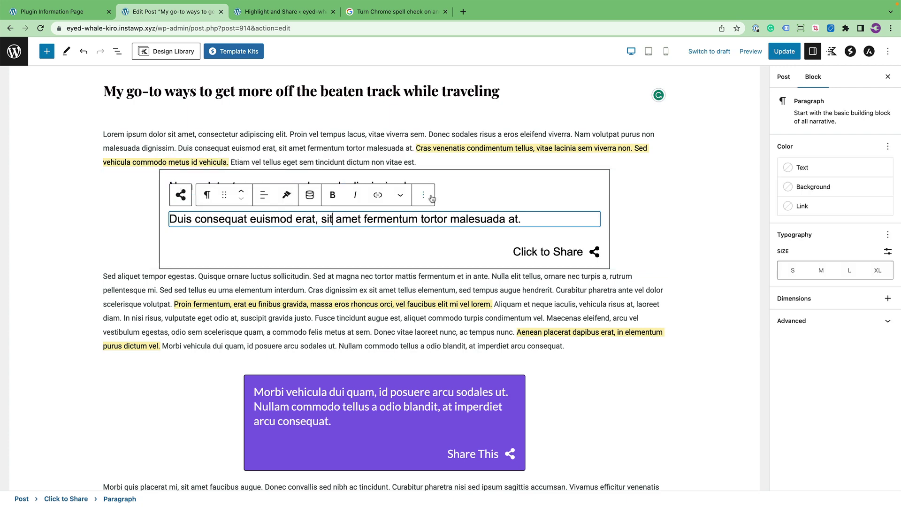
left_click(444, 185)
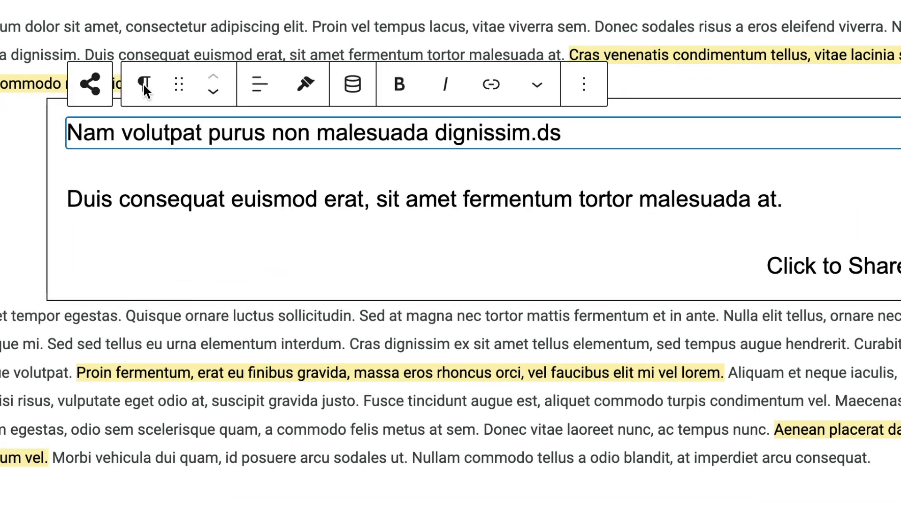
left_click(86, 88)
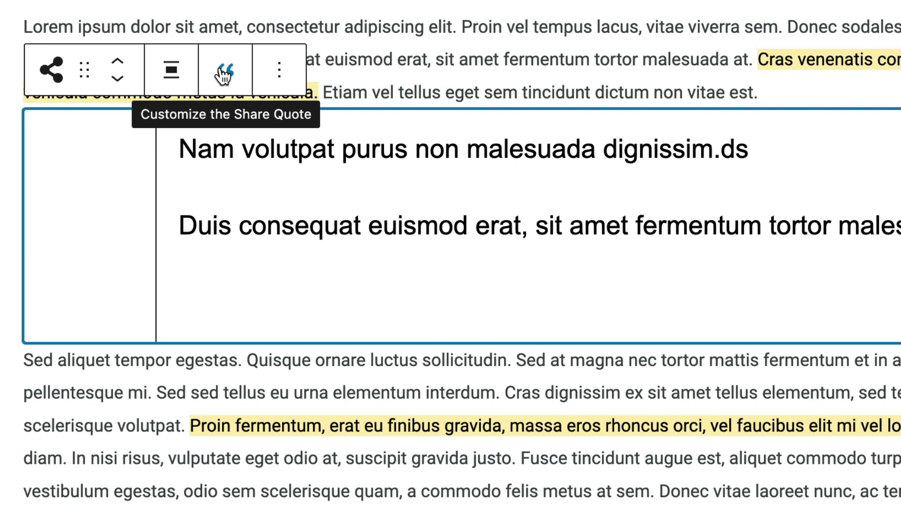
- Set the Custom Share Quote to 'Nam volutpat purus non malesuada dignissim.ds.'
left_click(223, 74)
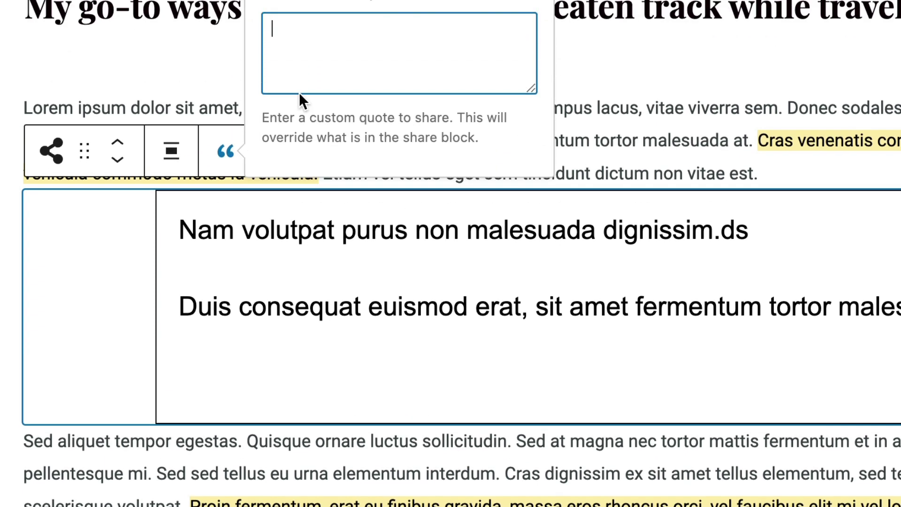
type("Nam volutpat purus non malesuada dignissim.ds")
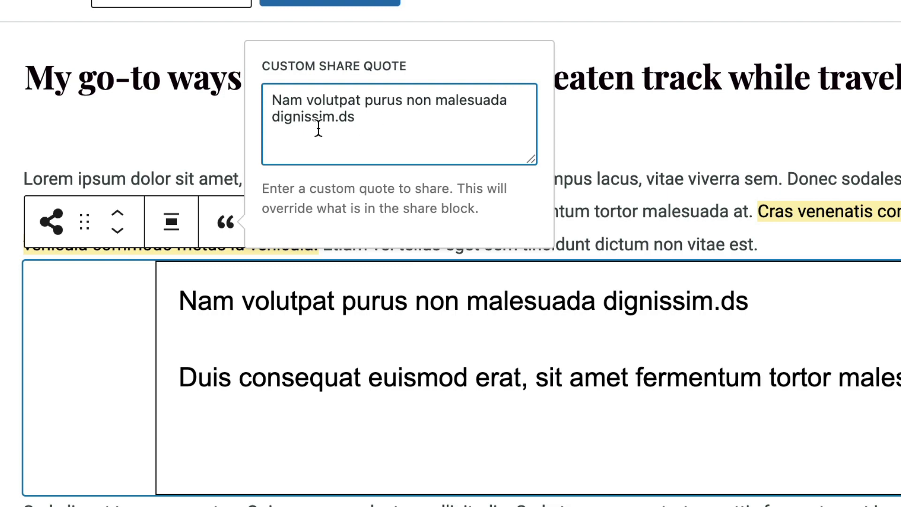
left_click(227, 224)
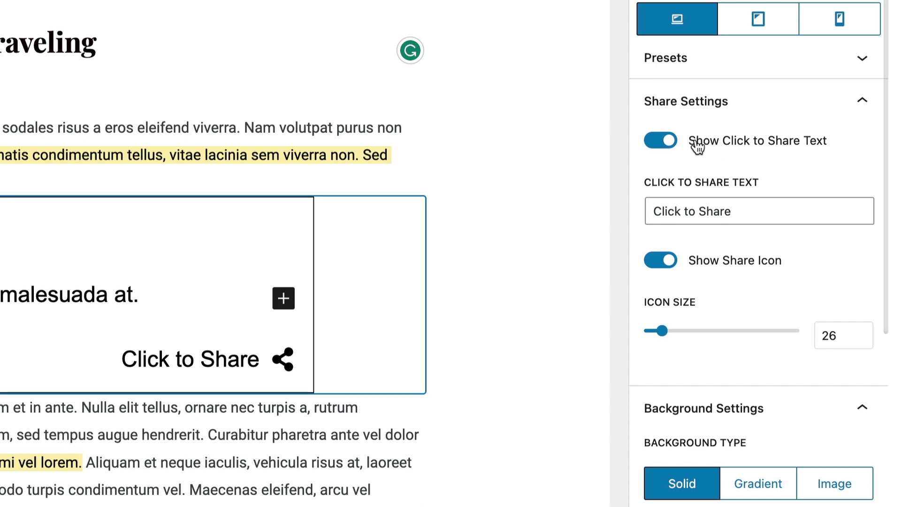
left_click(664, 143)
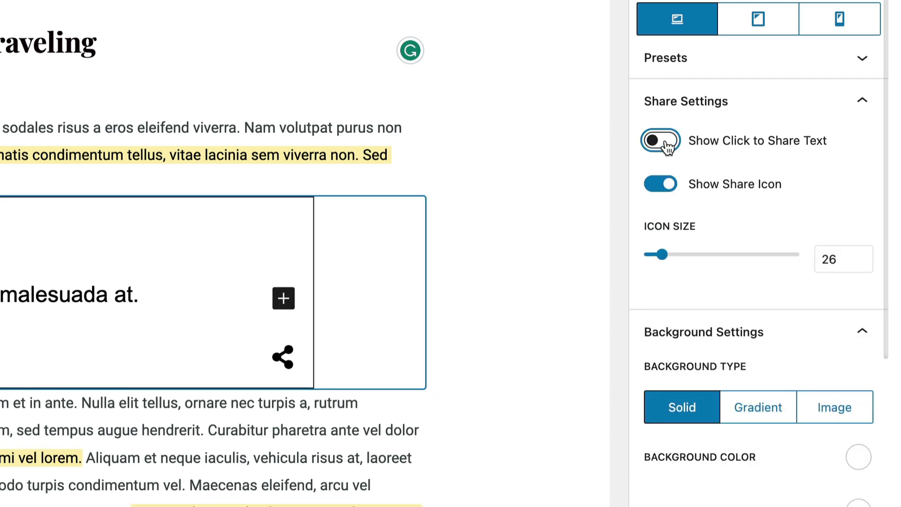
left_click(666, 147)
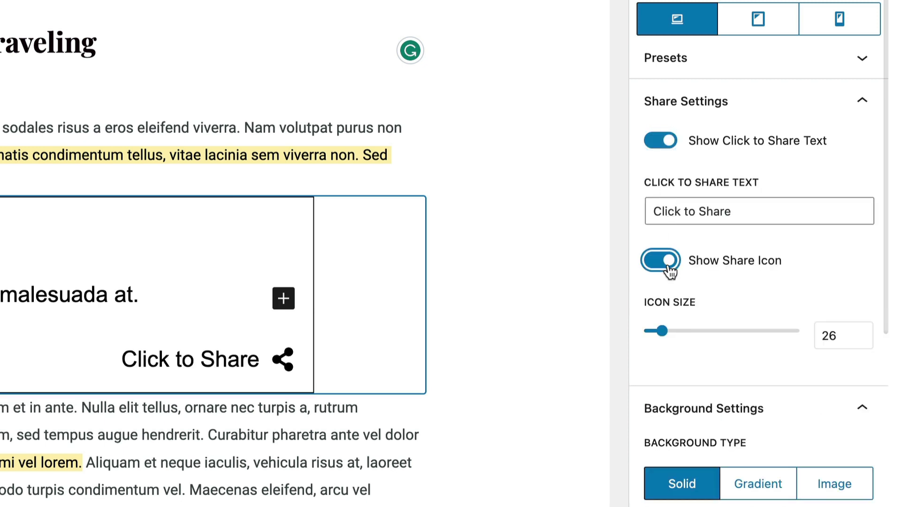
left_click(670, 271)
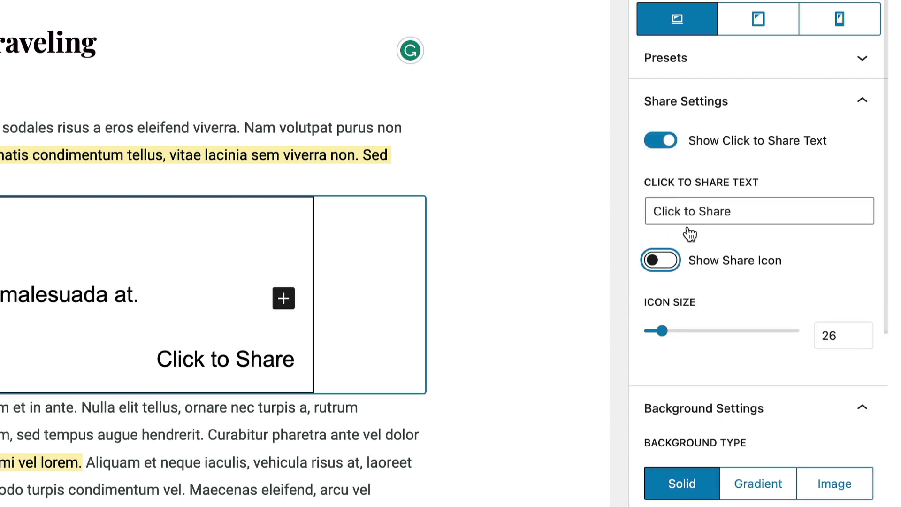
left_click(698, 260)
mouse_move(663, 334)
left_mouse_down()
mouse_move(676, 336)
mouse_move(654, 334)
mouse_move(676, 334)
mouse_move(662, 334)
left_mouse_up()
left_click(680, 211)
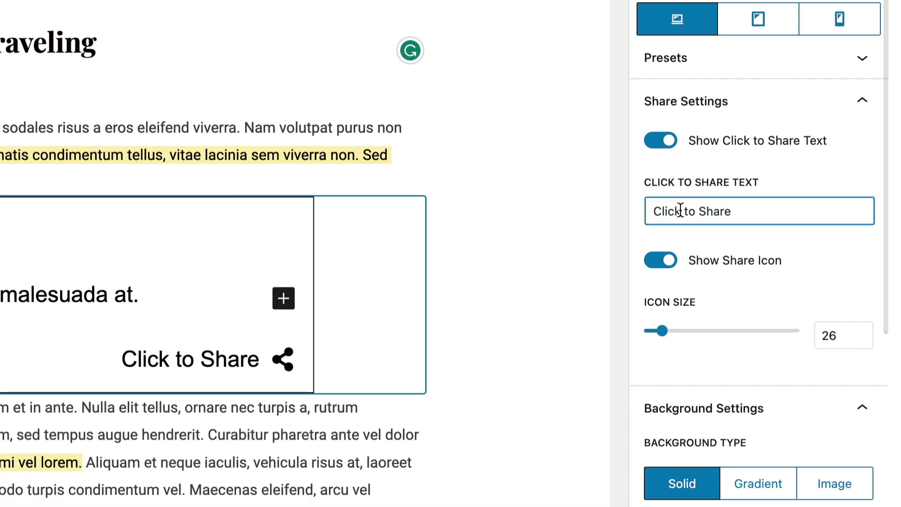
left_click(683, 211)
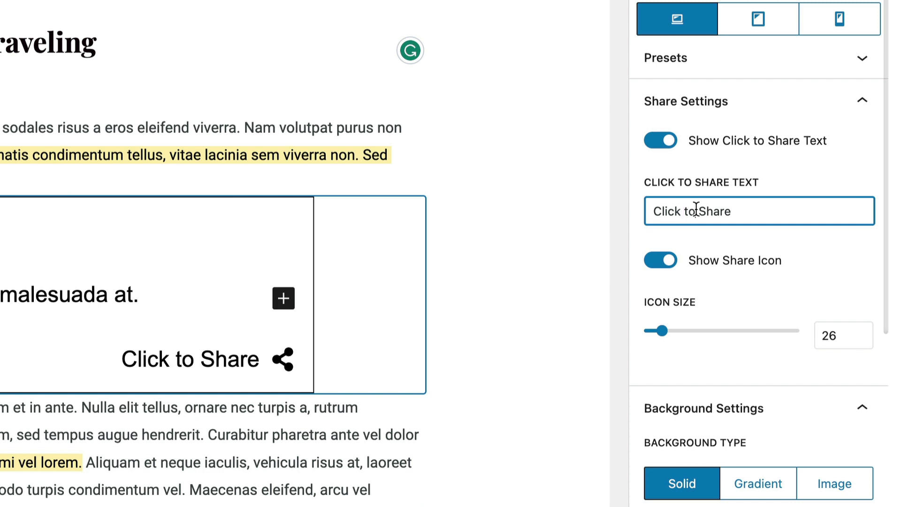
triple_click(696, 211)
type("Share This")
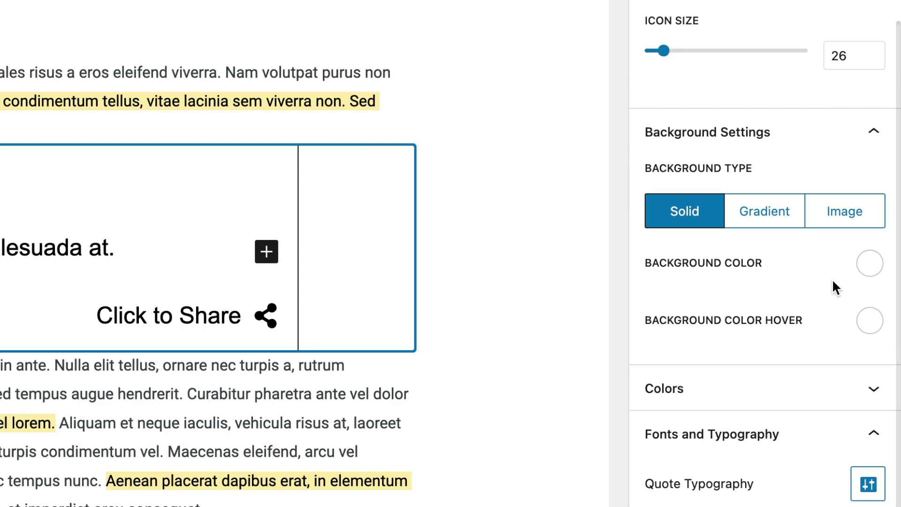
- Set the block's Background Color to the purple swatch
left_click(870, 269)
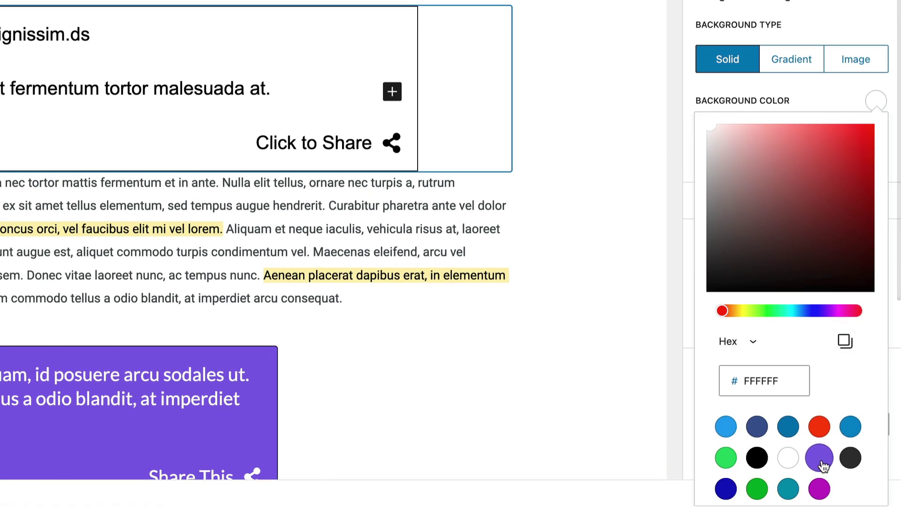
left_click(819, 457)
left_click(725, 102)
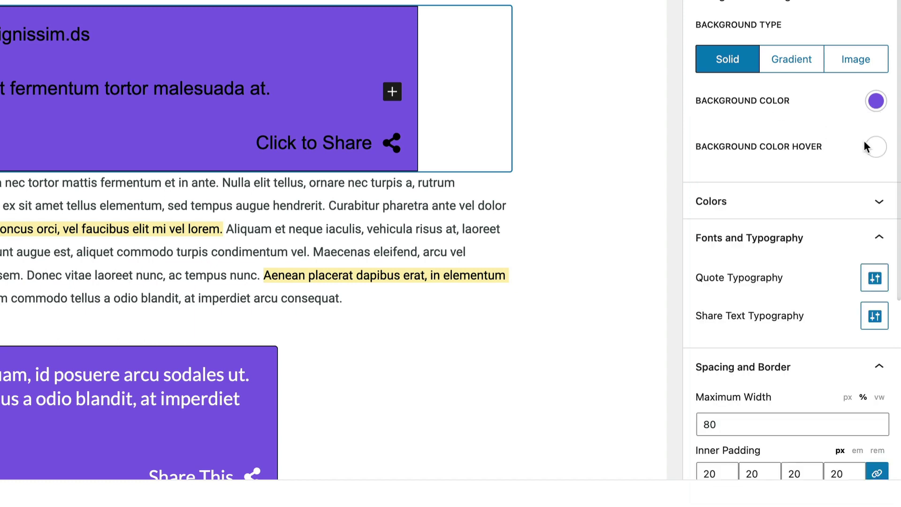
- Set the Background Color Hover to the darker purple #6D53C4
left_click(871, 146)
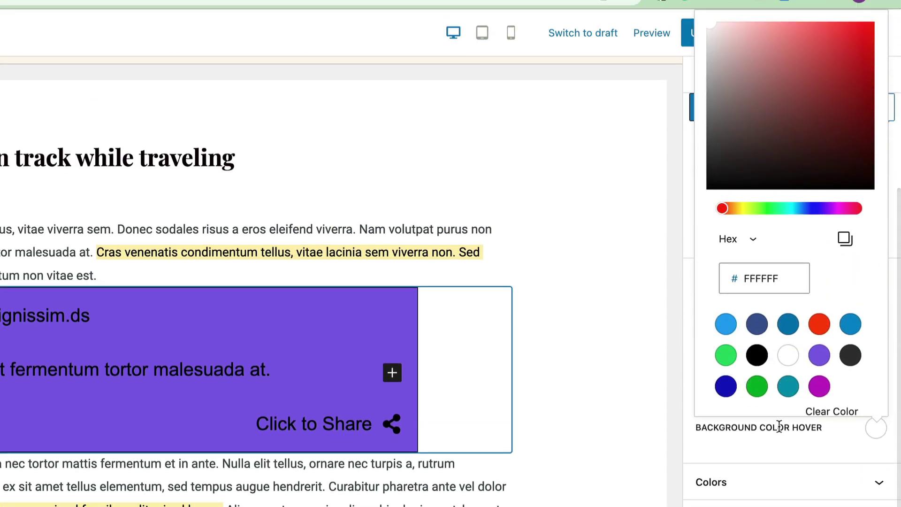
left_click(818, 356)
left_click(803, 61)
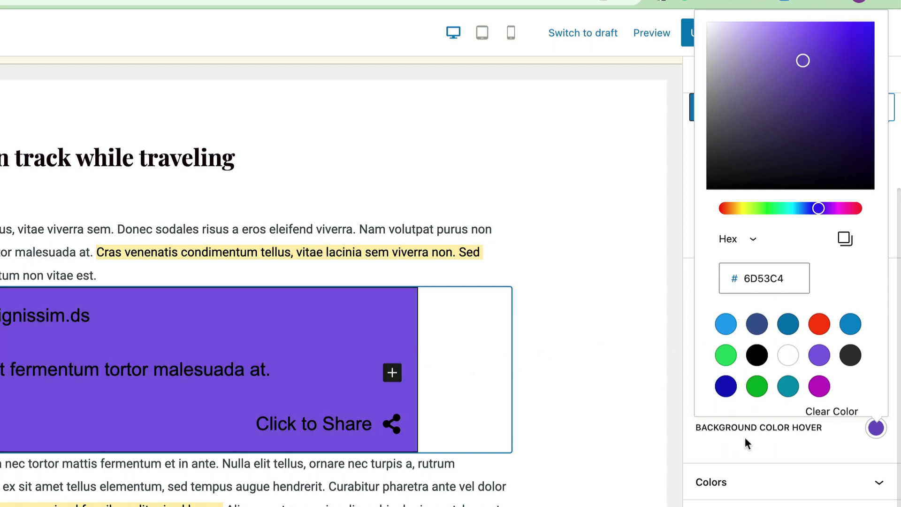
left_click(745, 437)
scroll(739, 431, "down", 1)
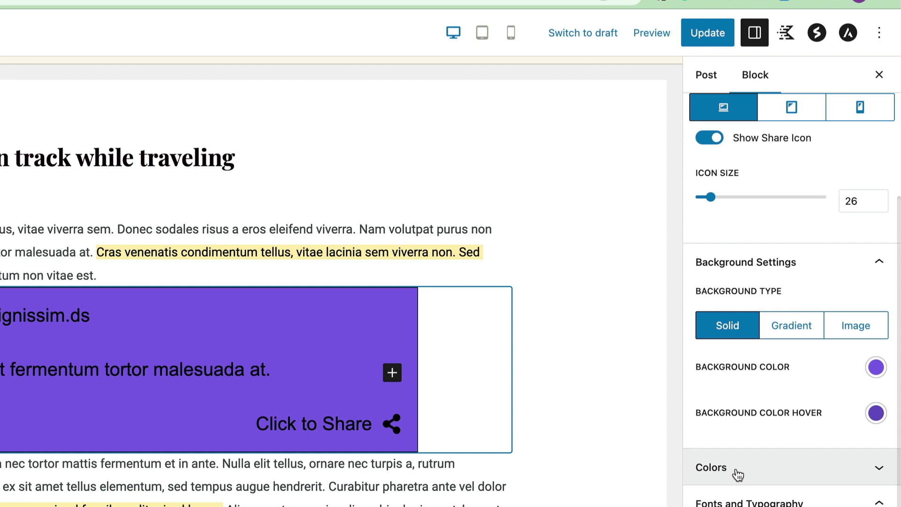
scroll(738, 474, "up", 1)
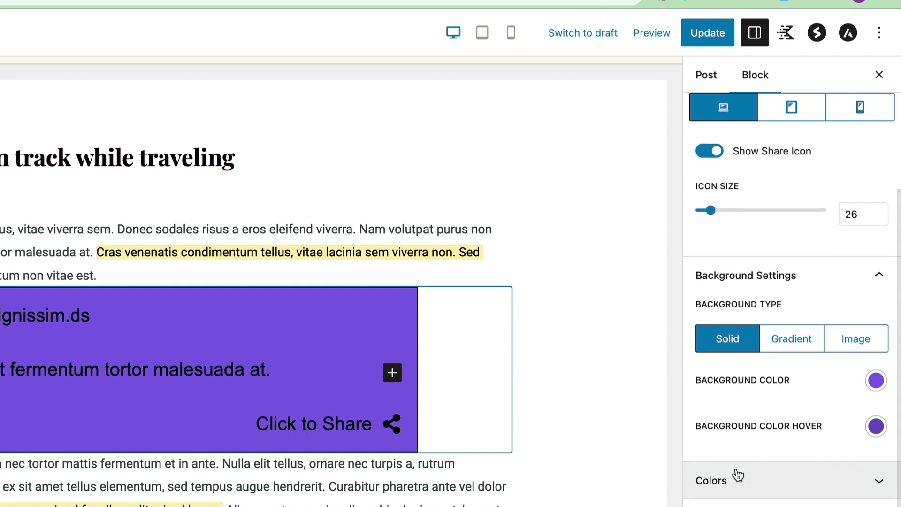
- Switch Background Type to Gradient and randomize until a pink-to-magenta gradient appears
left_click(785, 347)
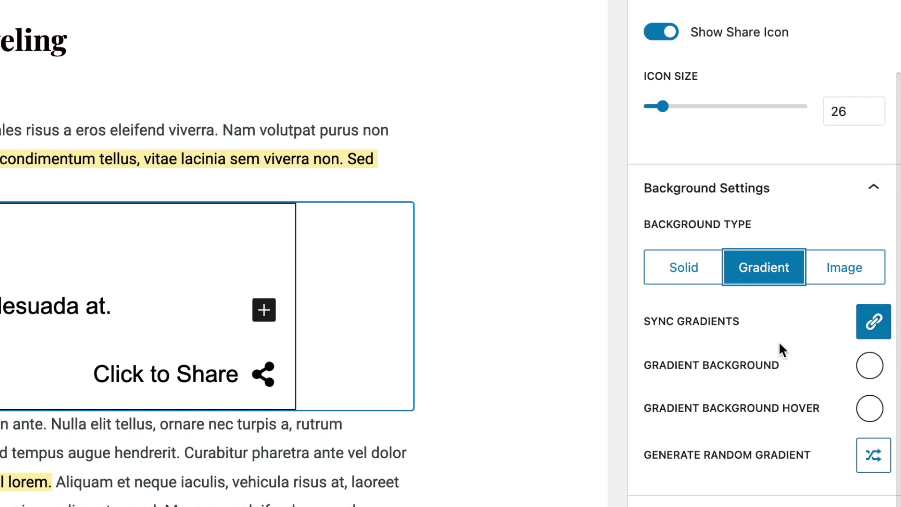
left_click(869, 467)
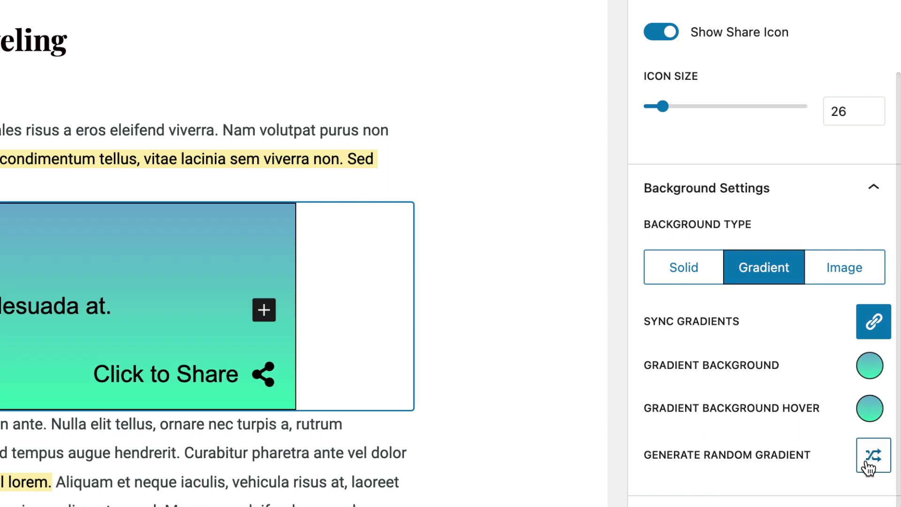
left_click(869, 467)
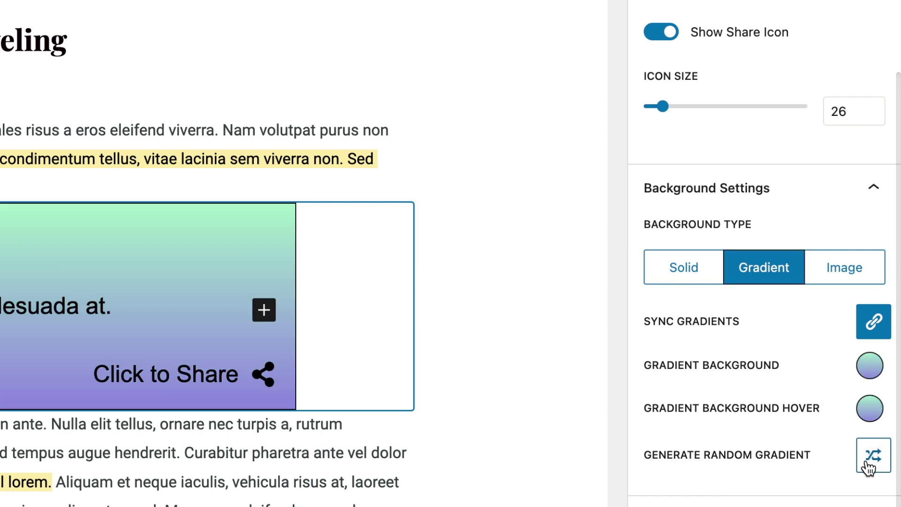
left_click(869, 467)
left_click(869, 467)
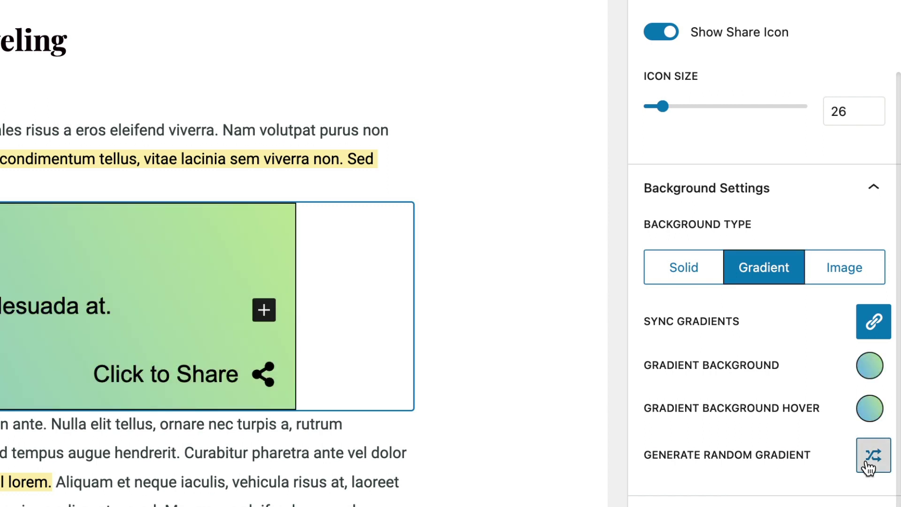
left_click(869, 467)
left_click(868, 467)
left_click(868, 467)
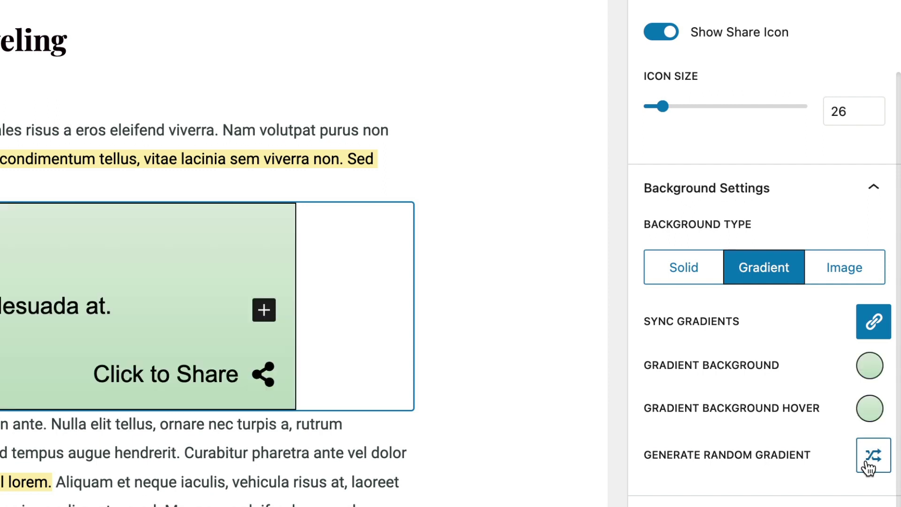
left_click(869, 467)
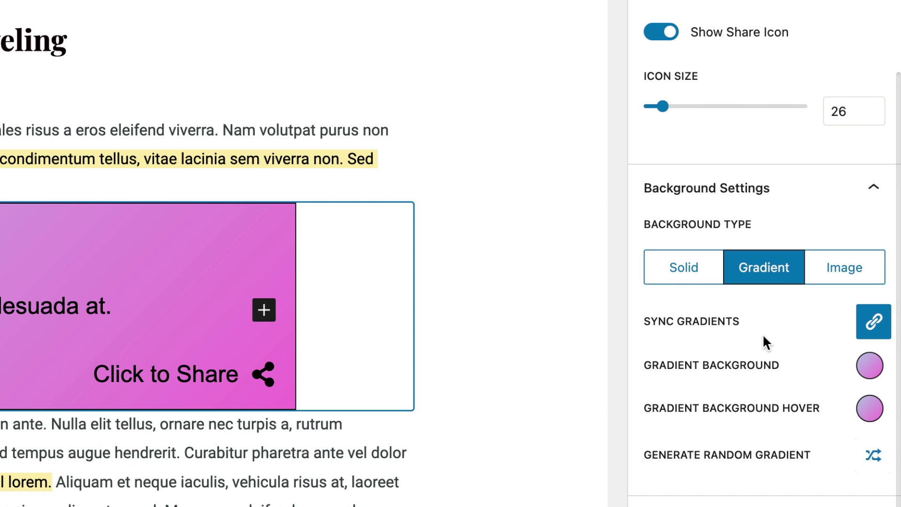
- Switch Background Type to Image and use the subtle-blue blurred image from the Media Library
left_click(836, 274)
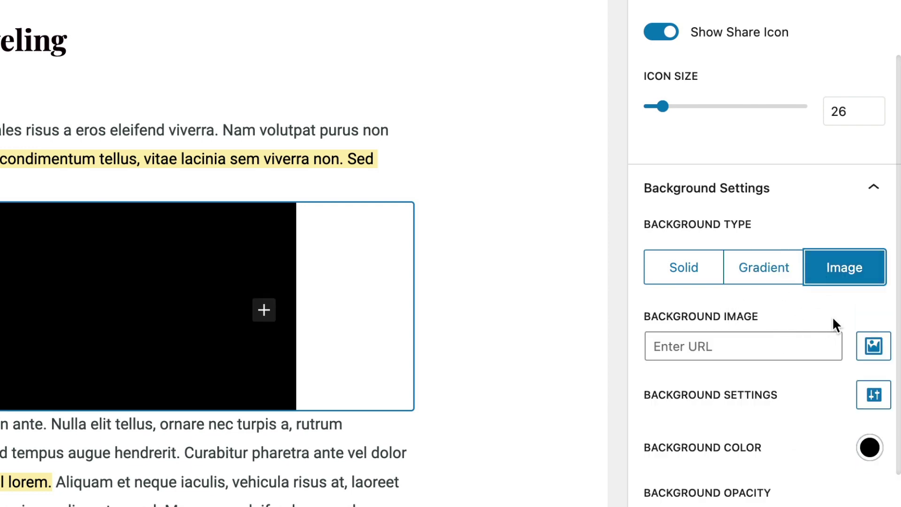
left_click(867, 336)
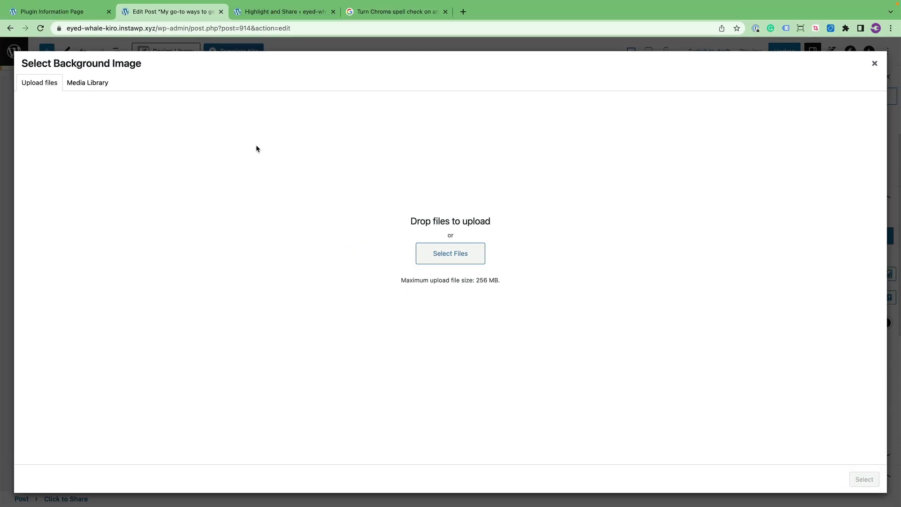
left_click(93, 85)
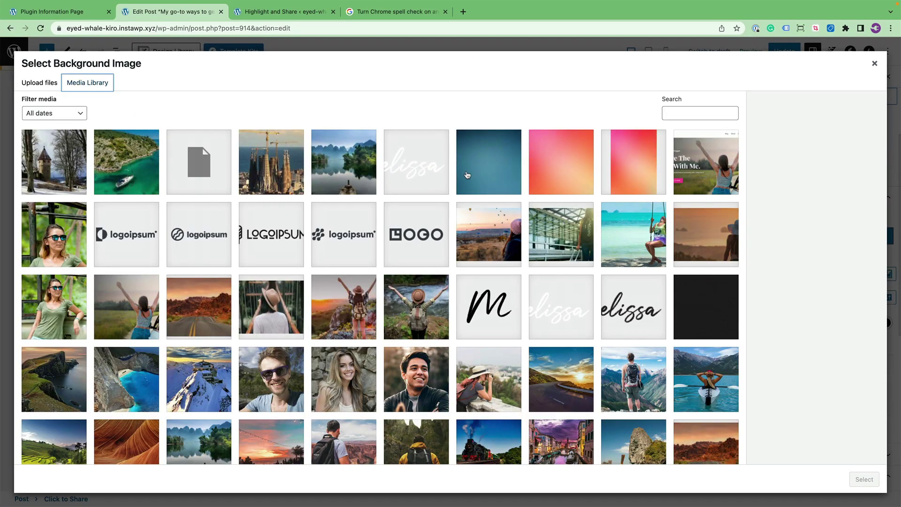
left_click(489, 167)
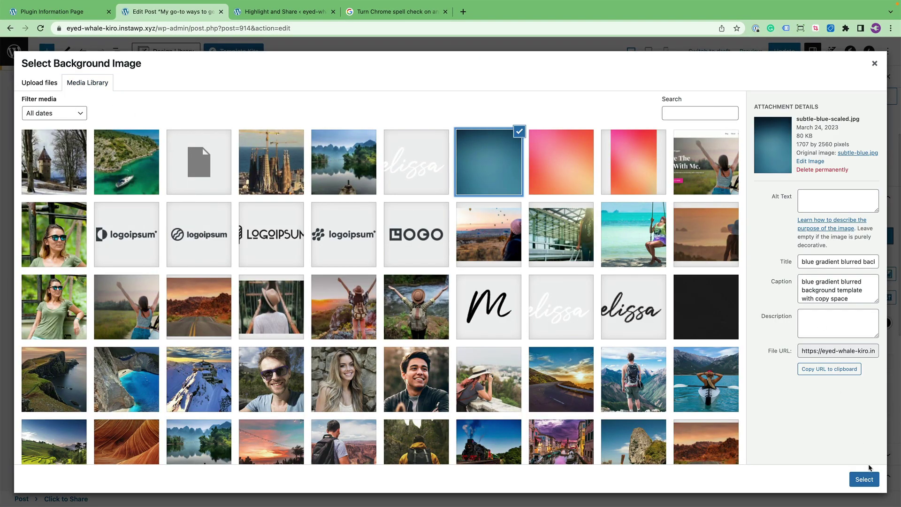
left_click(864, 479)
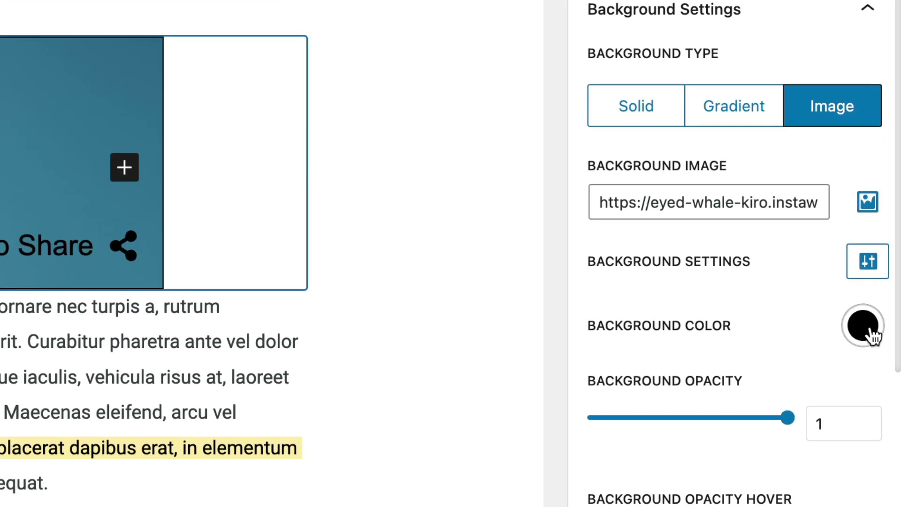
- Set the background colour to red with opacity 0.81 and hover opacity 0.72
left_click(872, 333)
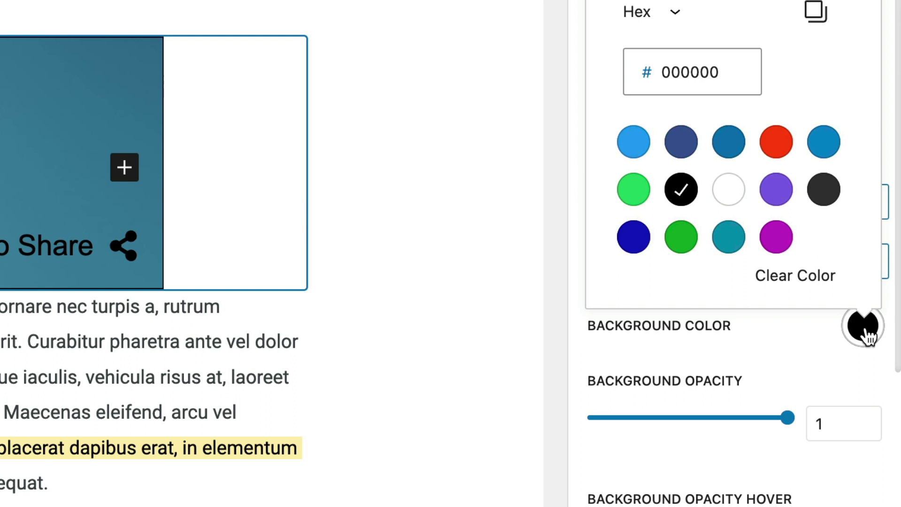
left_click(776, 144)
left_click(792, 382)
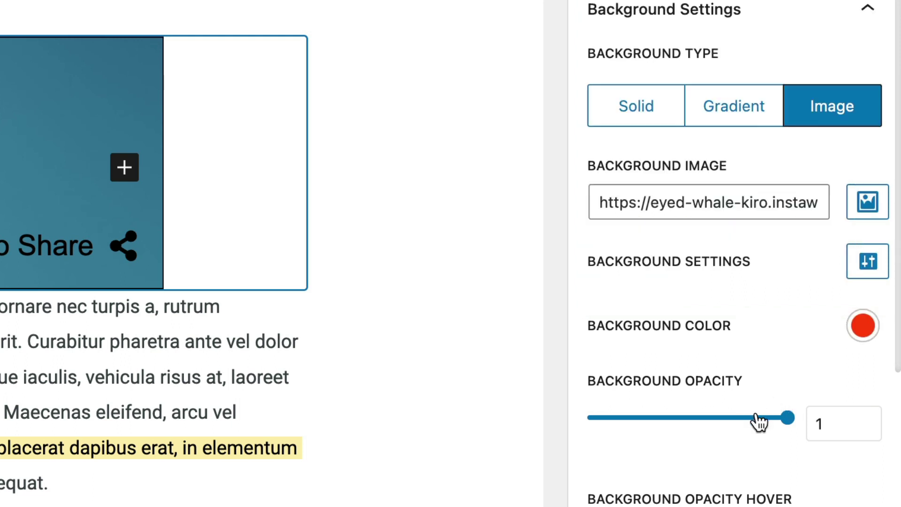
left_click_drag(759, 418, 730, 380)
scroll(760, 422, "down", 3)
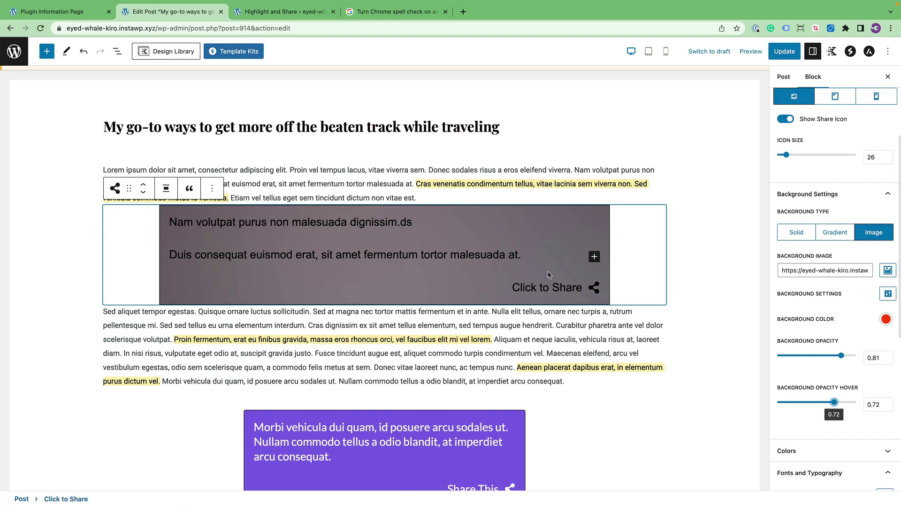
- Switch back to a Solid purple background and make the quote text and its hover colour white
left_click(795, 240)
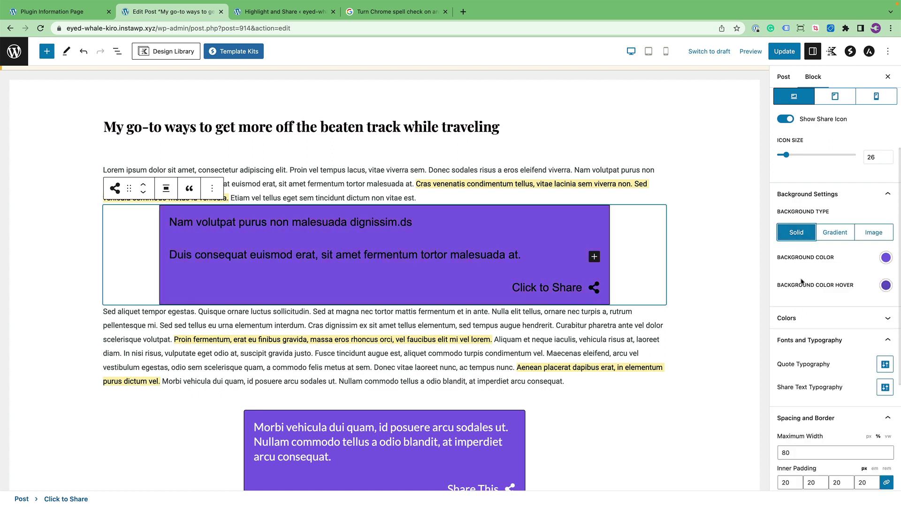
left_click(800, 319)
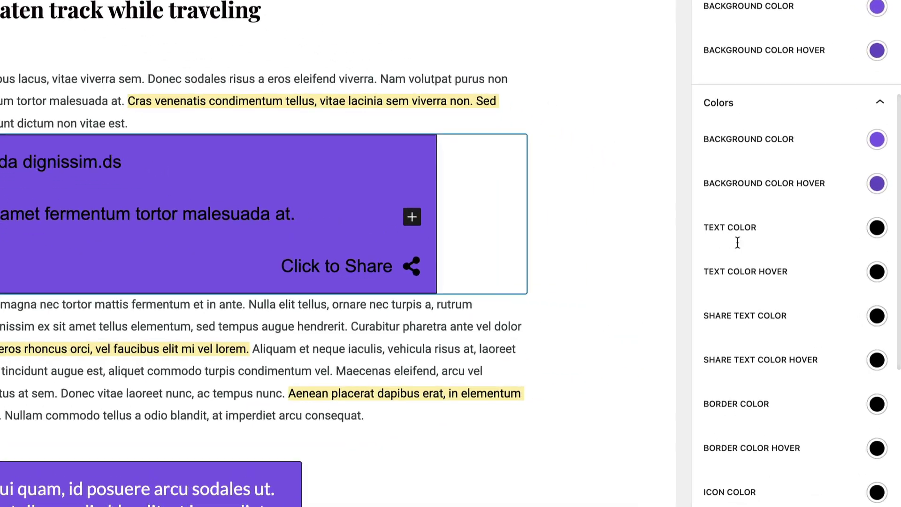
scroll(793, 223, "down", 1)
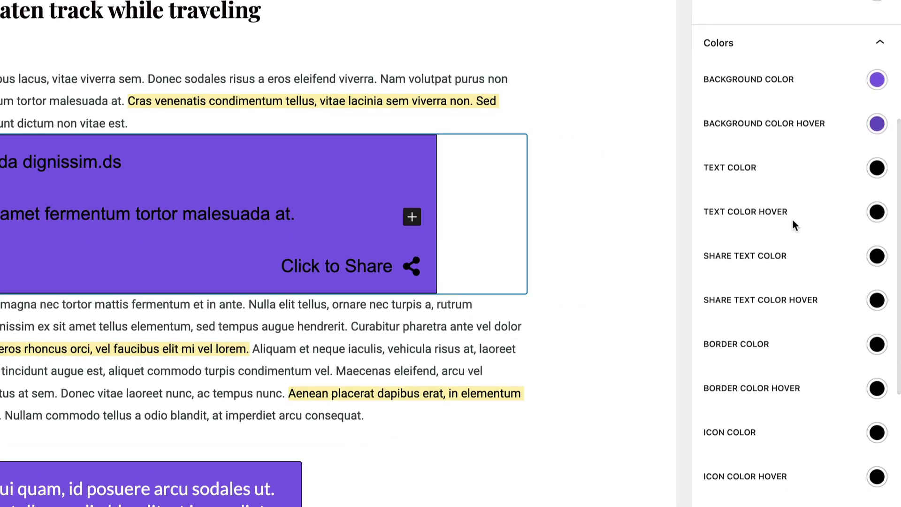
scroll(792, 222, "down", 3)
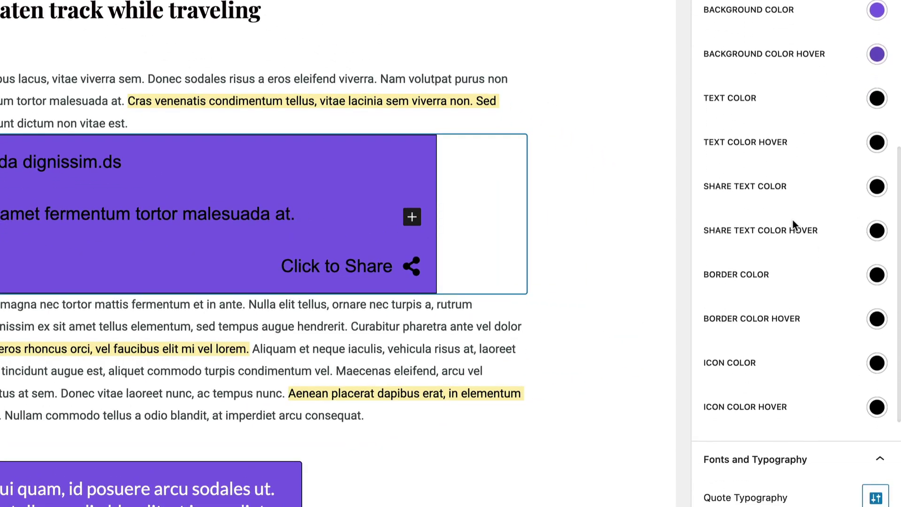
scroll(793, 220, "down", 1)
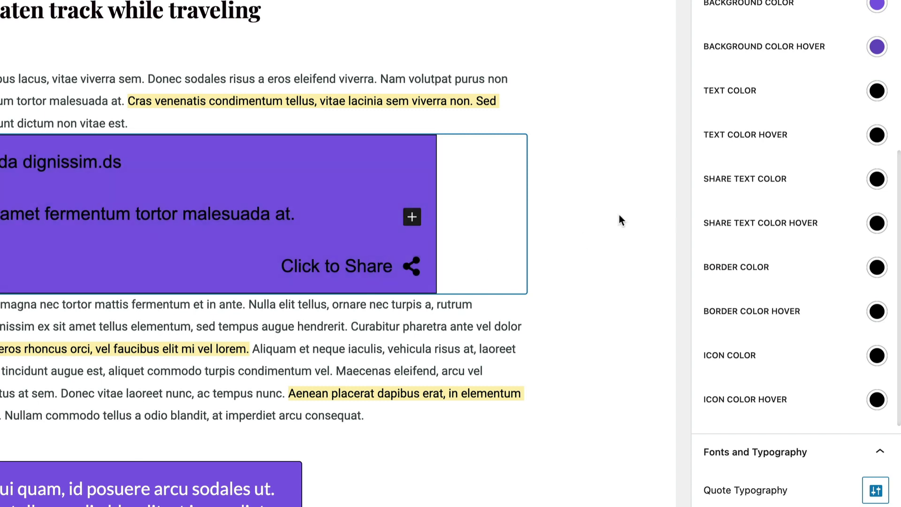
left_click(876, 92)
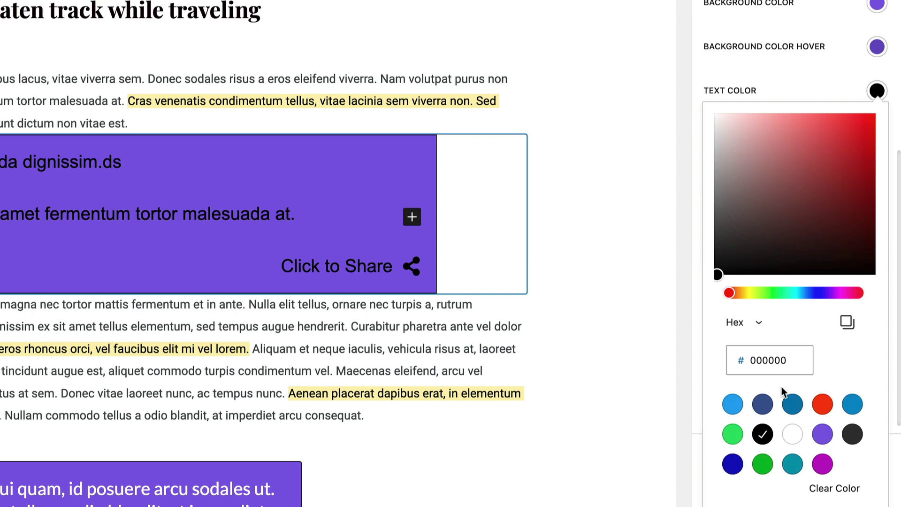
left_click(792, 434)
left_click(799, 81)
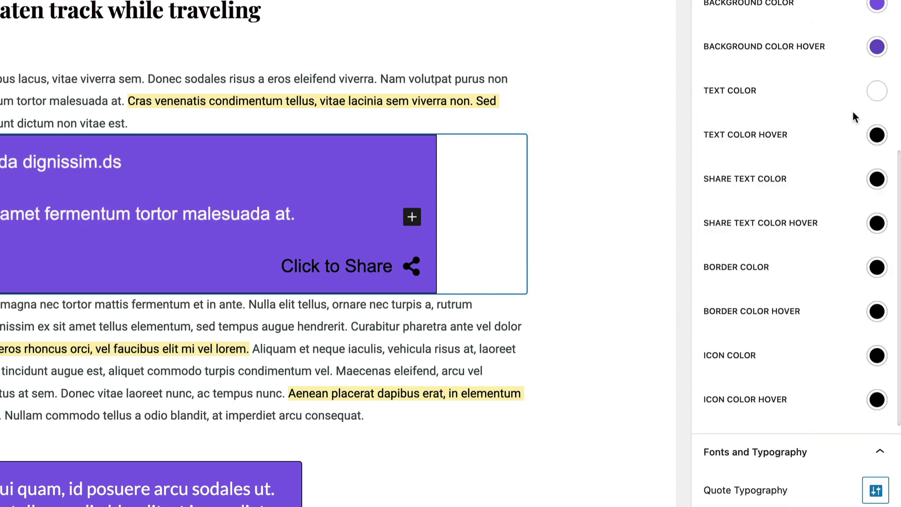
left_click(876, 135)
left_click(793, 478)
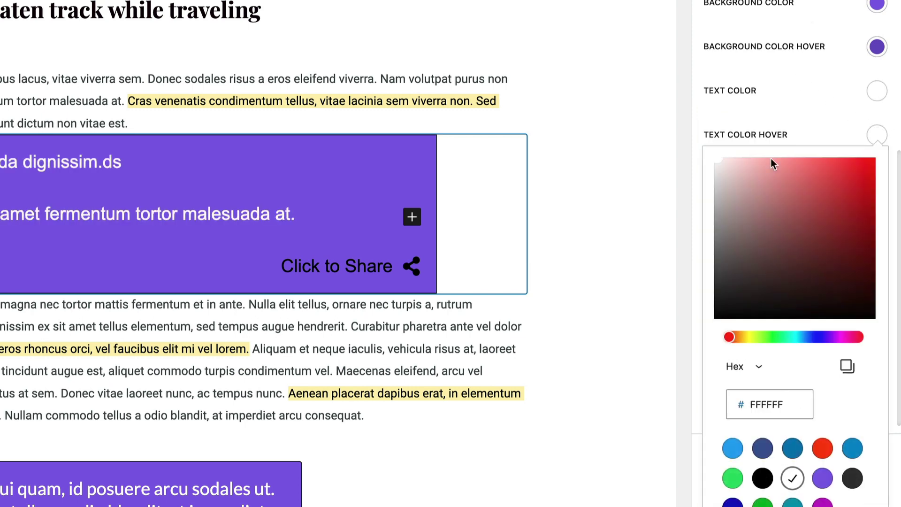
left_click(761, 134)
- Make the share text colour and share text hover colour white
left_click(876, 179)
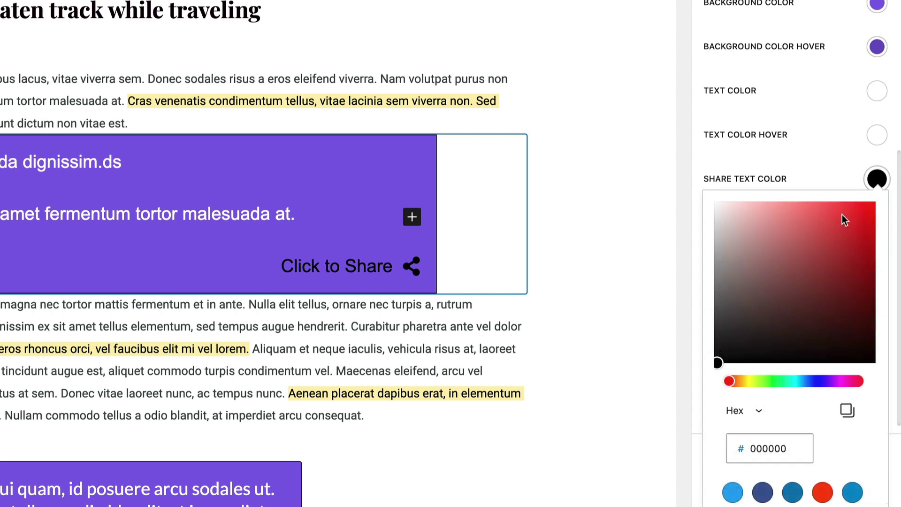
left_click_drag(717, 362, 715, 202)
left_click(813, 155)
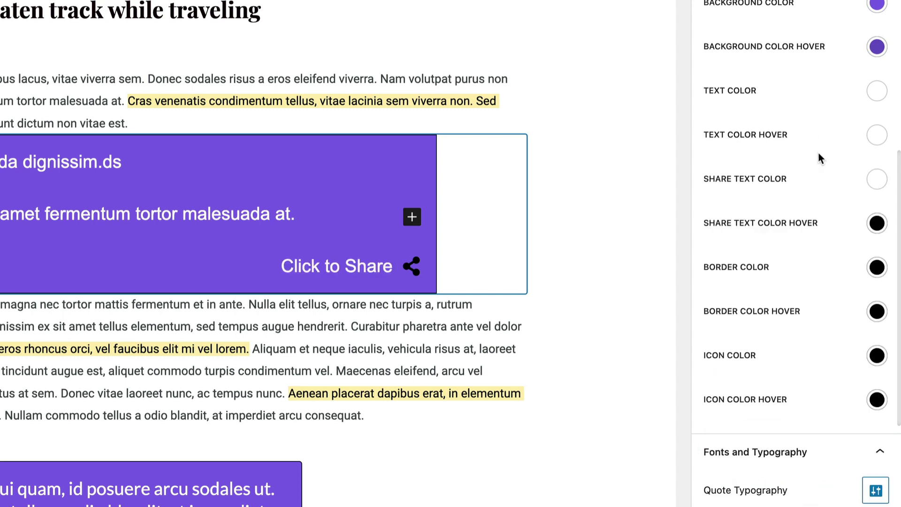
left_click(875, 224)
scroll(824, 452, "down", 3)
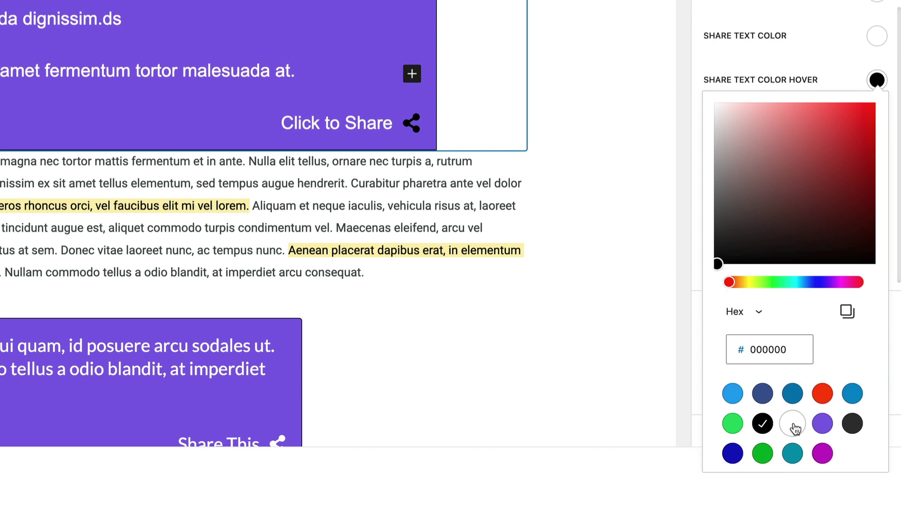
left_click(797, 427)
left_click(781, 78)
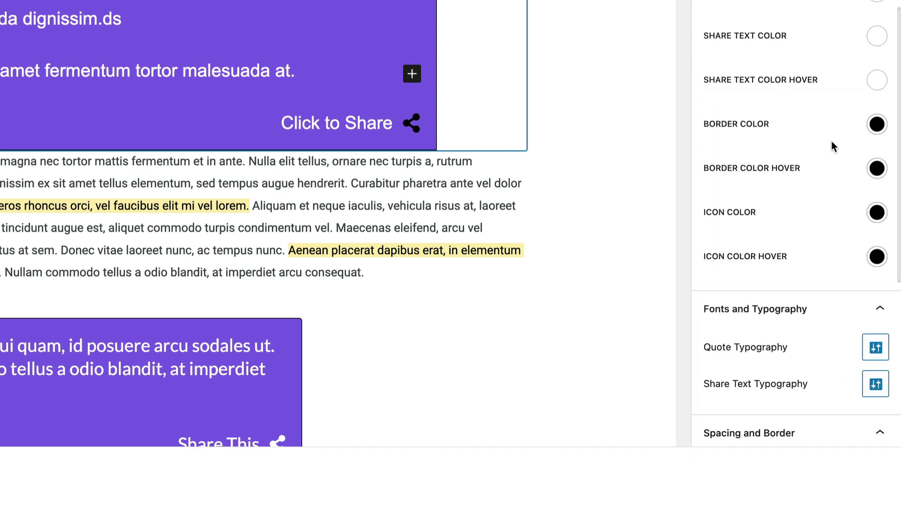
- Make the share icon colour and icon hover colour white
left_click(873, 211)
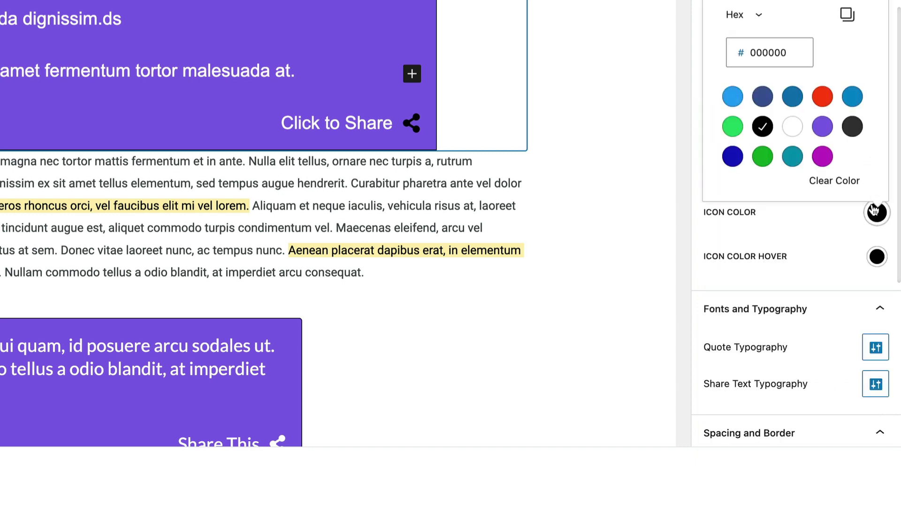
left_click(792, 126)
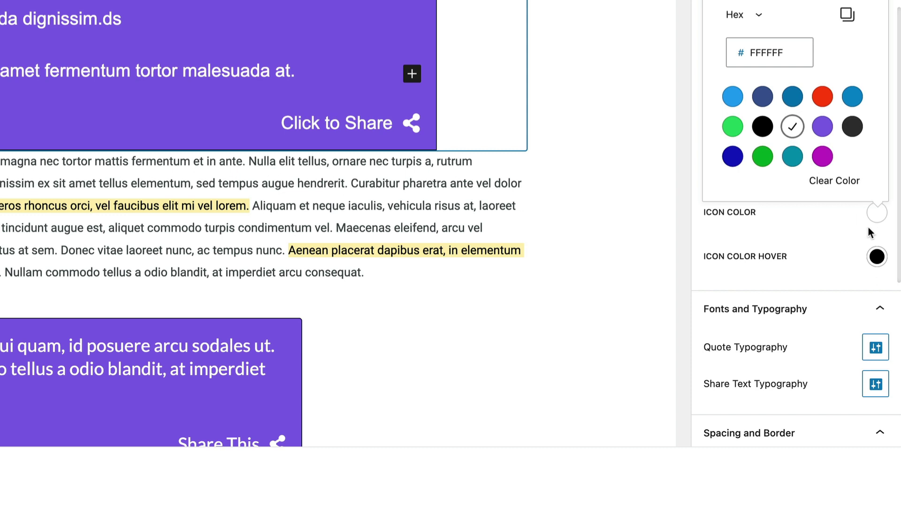
left_click(877, 256)
left_click(791, 176)
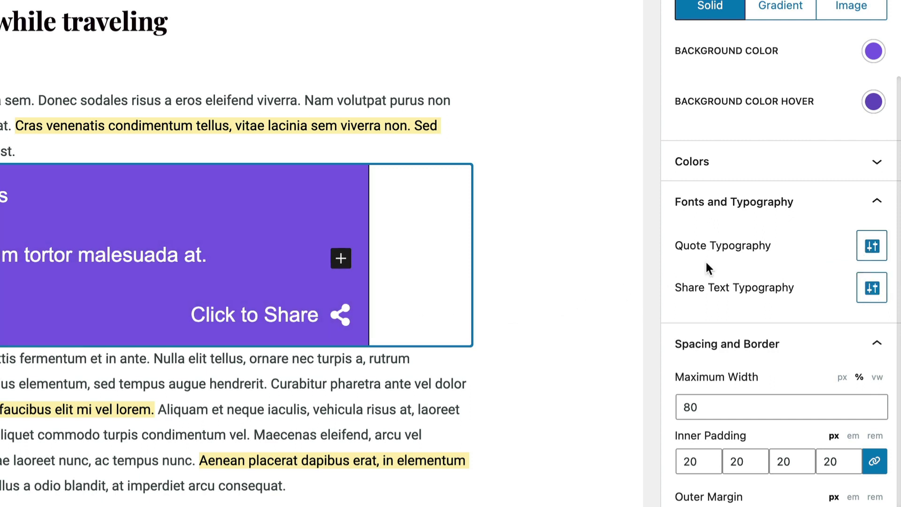
- Set the quote font family to Karla, keeping text transform at normal case after trying alternatives
left_click(871, 249)
left_click(726, 164)
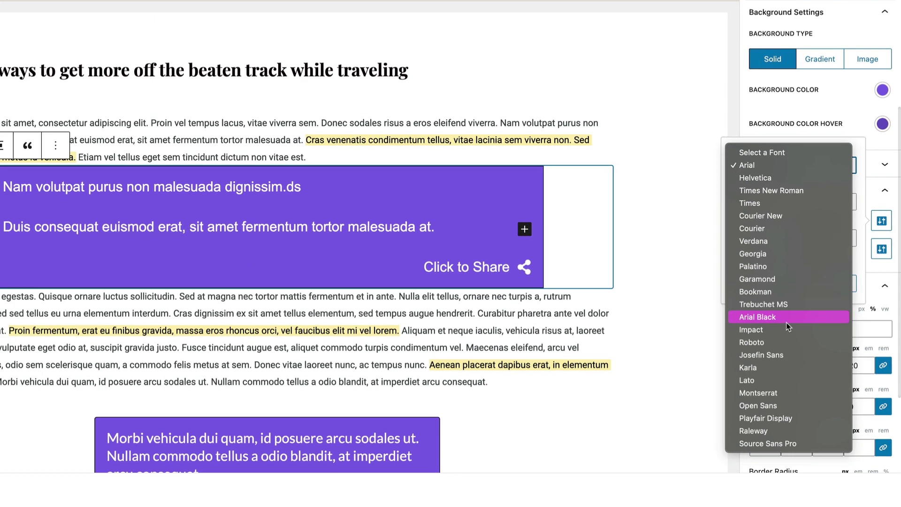
left_click(771, 354)
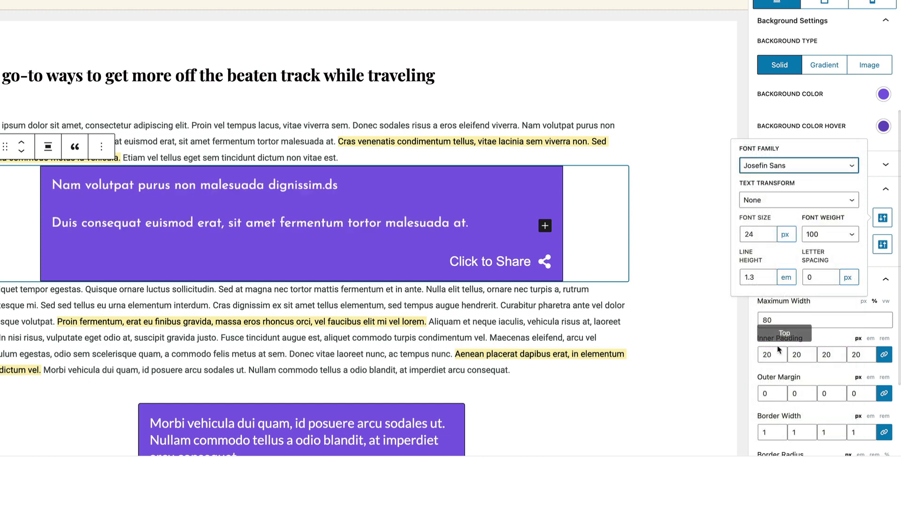
left_click(780, 170)
left_click(776, 178)
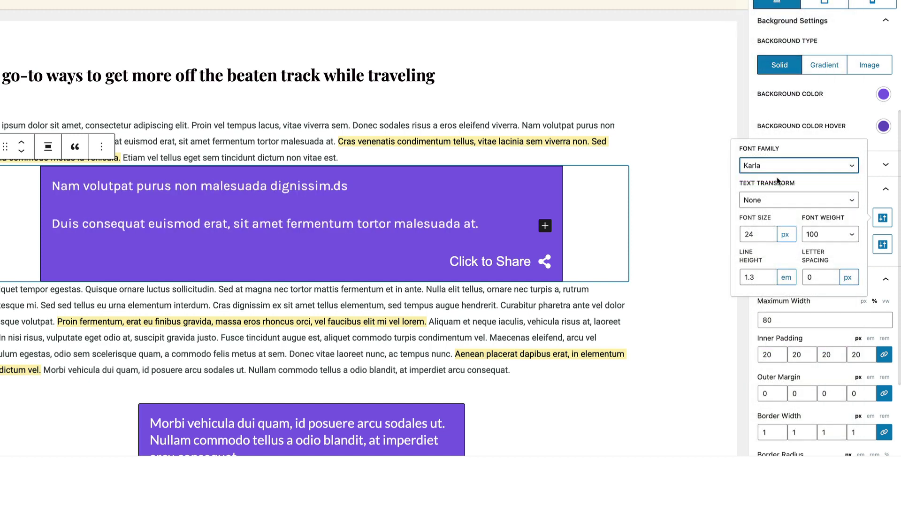
left_click(783, 201)
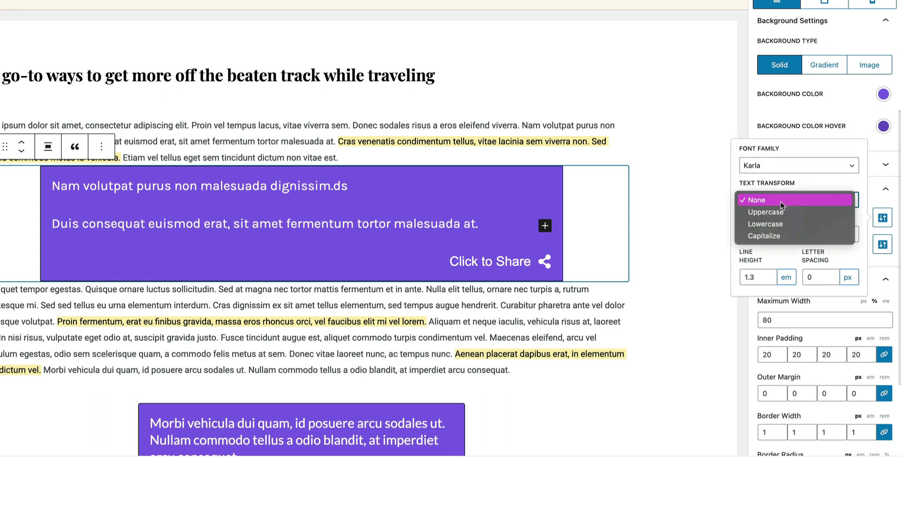
left_click(779, 212)
left_click(778, 201)
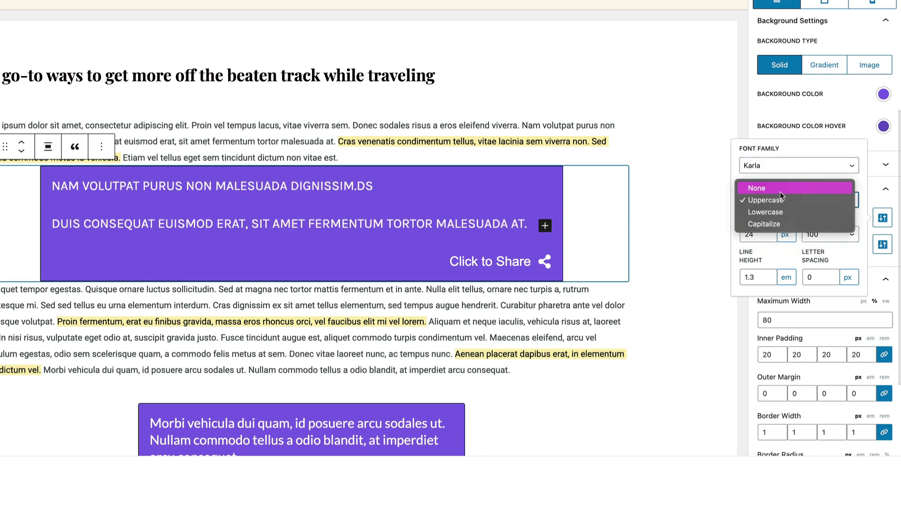
left_click(775, 213)
left_click(771, 201)
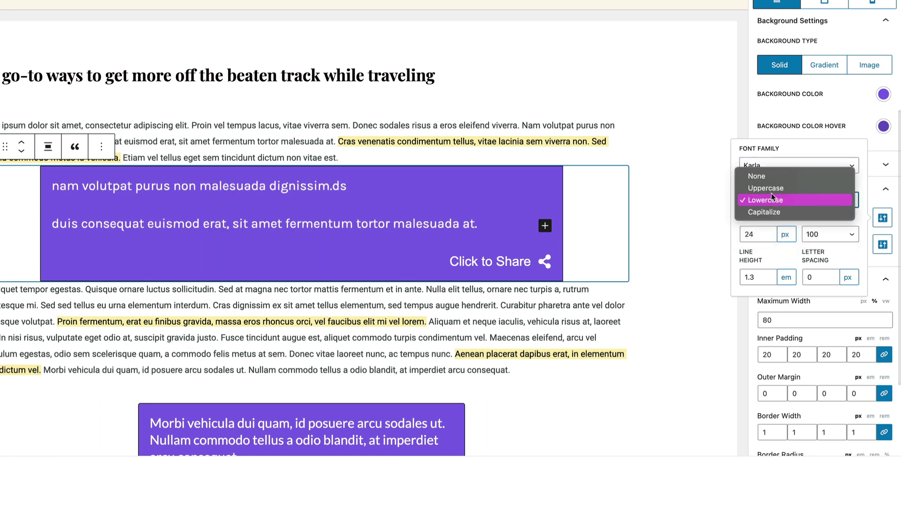
left_click(757, 176)
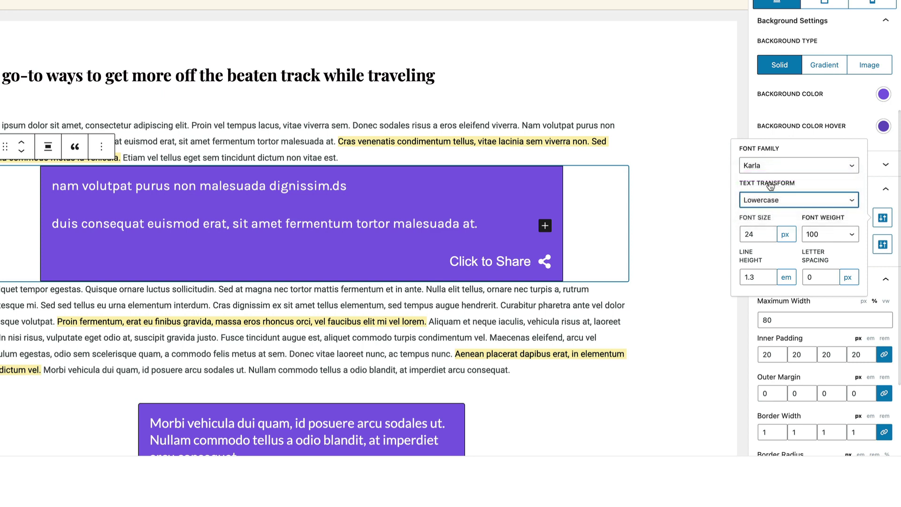
- Set the quote font weight to 400 after trying 700, keeping size at 24 px
left_click(783, 238)
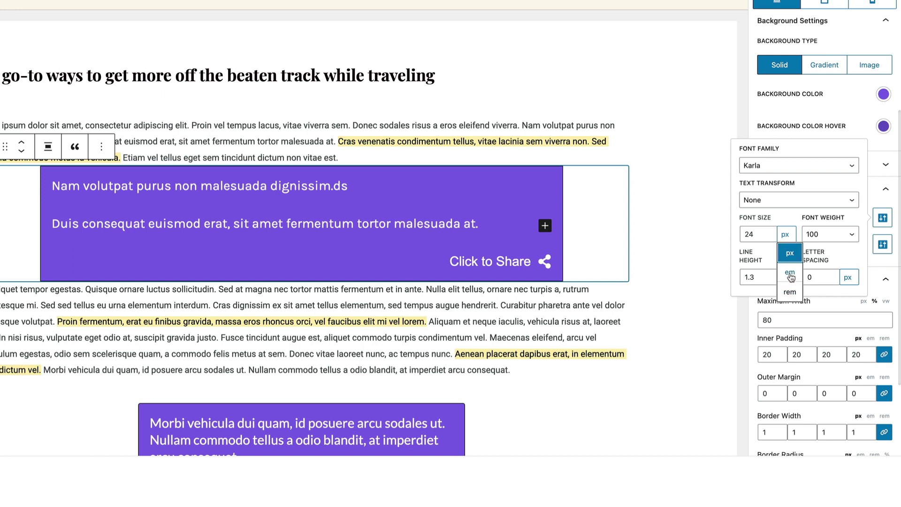
left_click(825, 236)
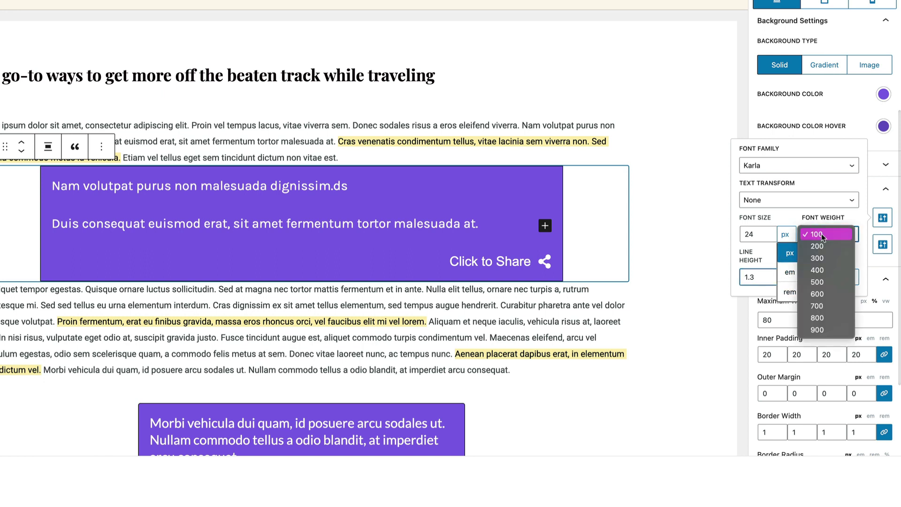
left_click(822, 304)
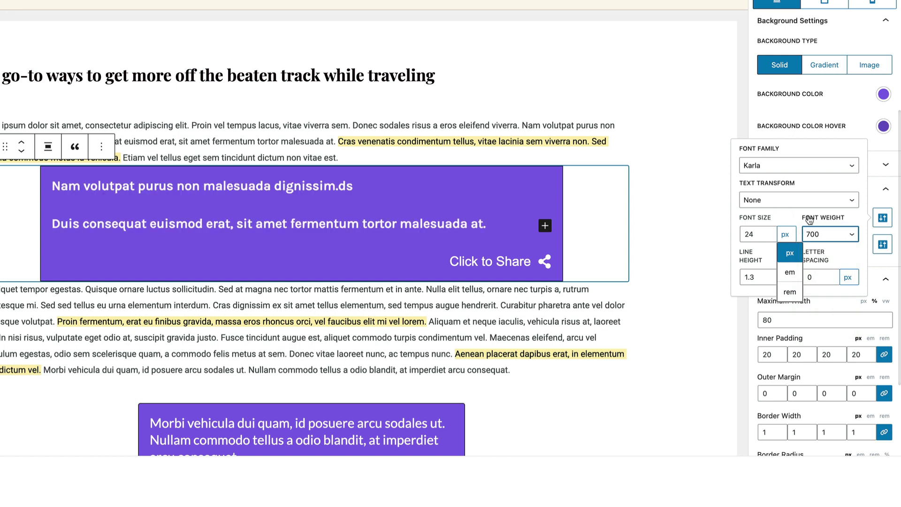
left_click(816, 232)
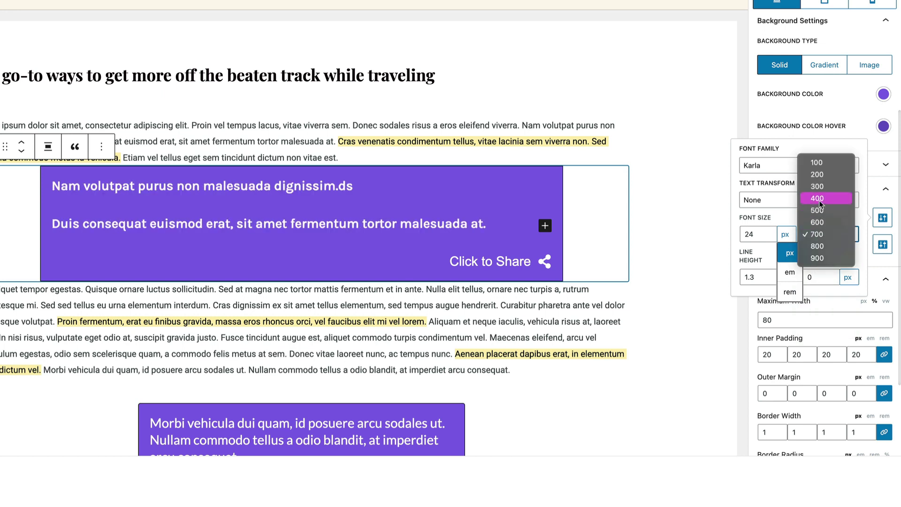
left_click(821, 199)
left_click(788, 252)
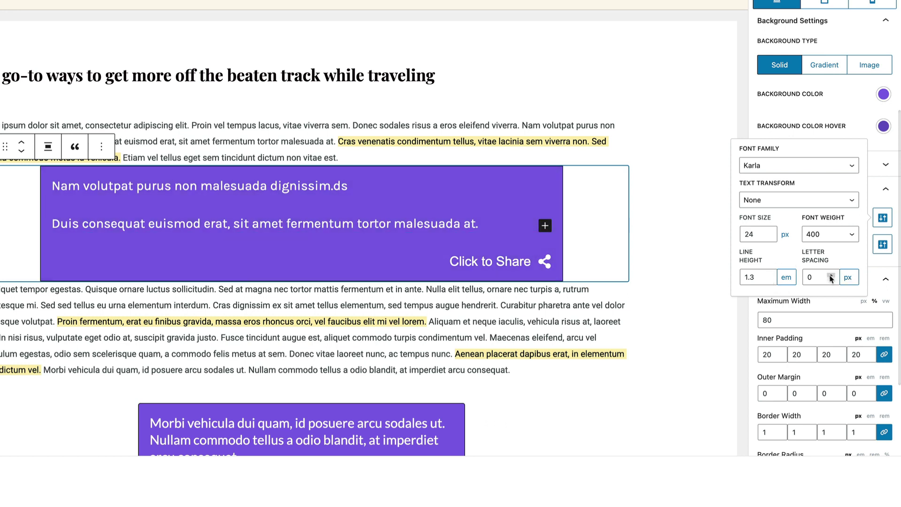
- Set the share label font to Lato and raise its size to 33 px
left_click(882, 217)
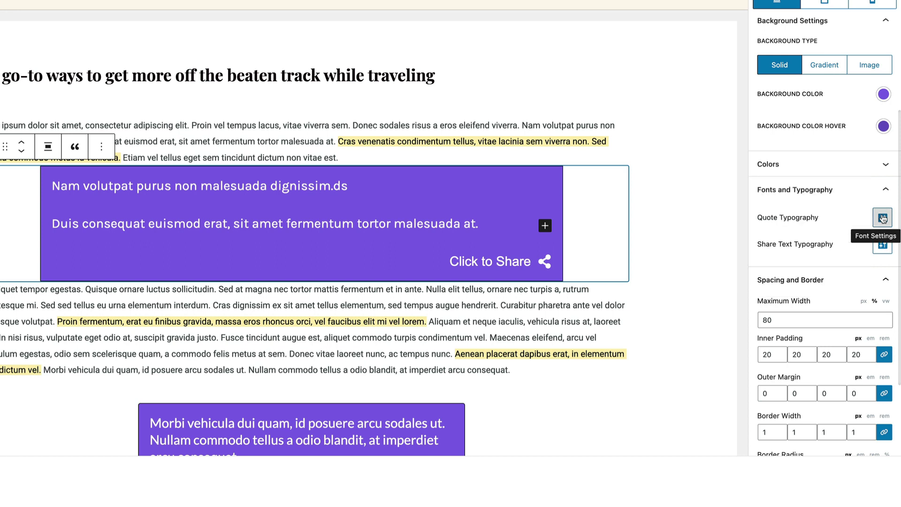
left_click(882, 244)
left_click(780, 198)
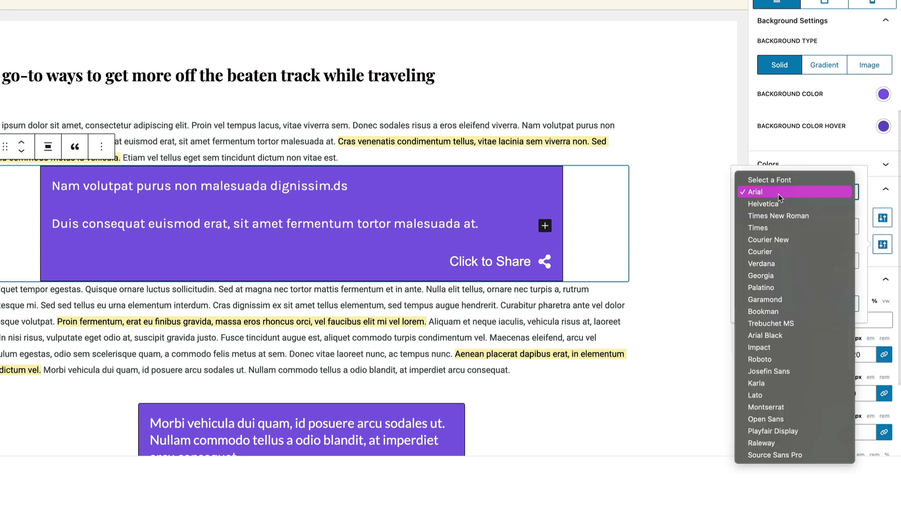
left_click(764, 392)
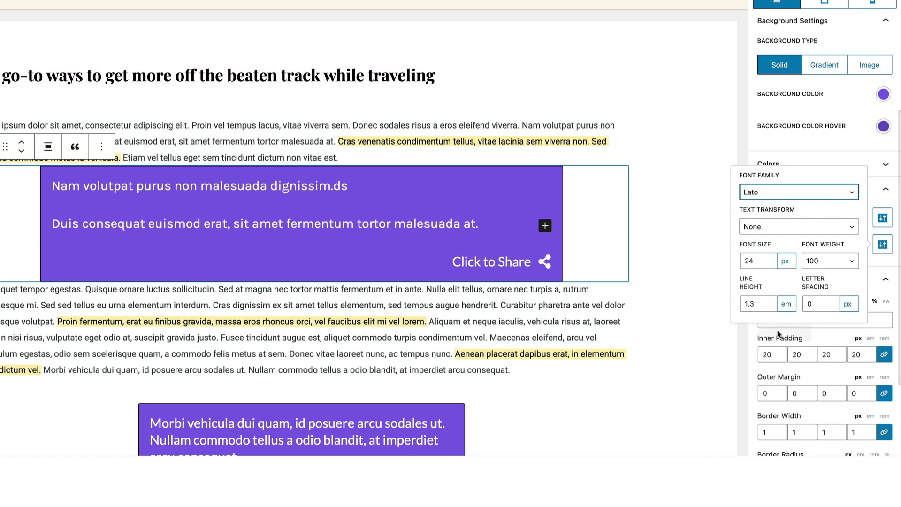
left_click(769, 262)
left_click(769, 259)
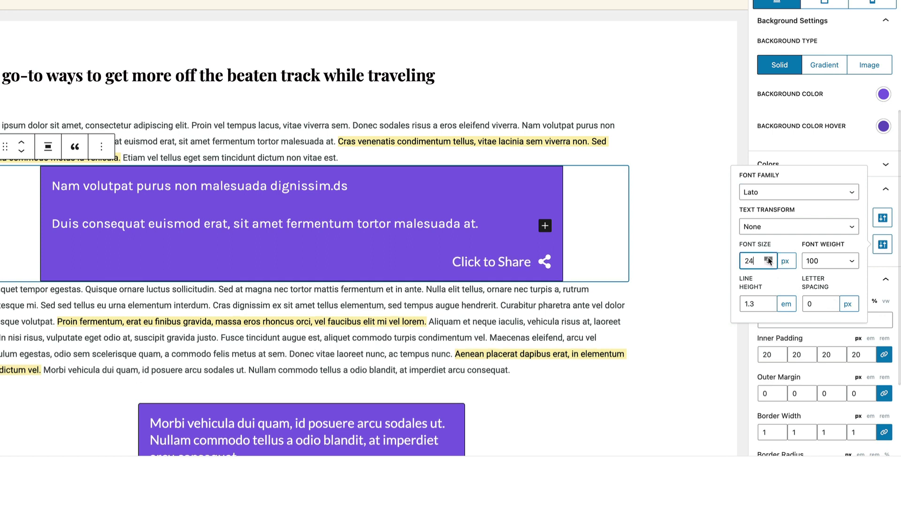
left_click(769, 259)
left_click(769, 259)
left_click(769, 259)
left_click(768, 259)
left_click(769, 259)
left_click(769, 259)
left_click(769, 259)
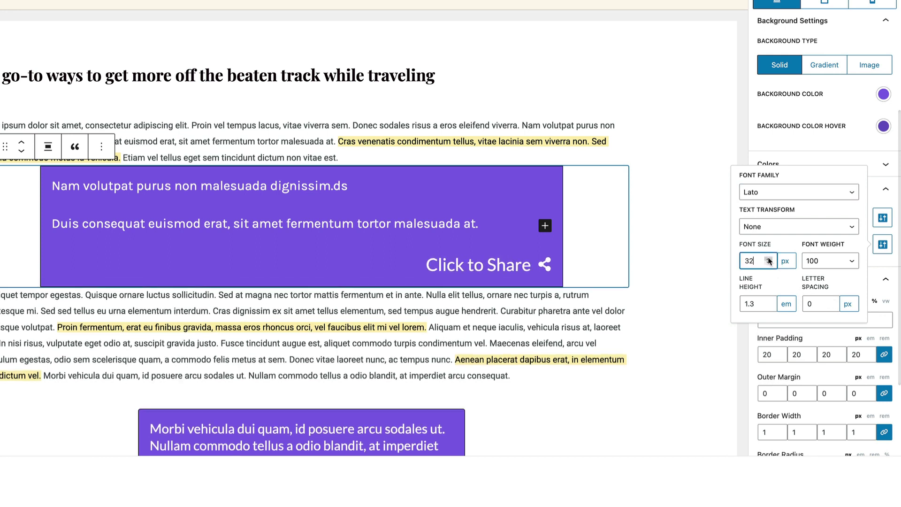
left_click(768, 259)
left_click(769, 259)
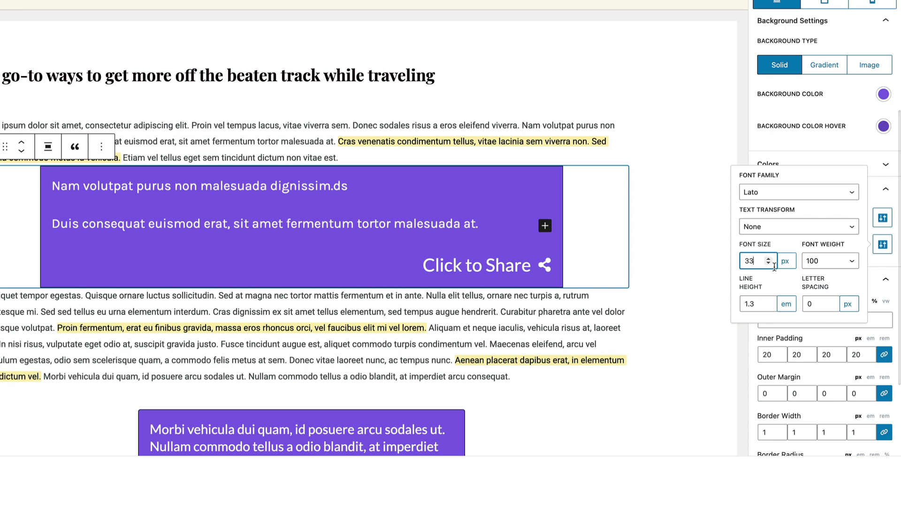
- Set the share label letter spacing to 0.48 px
left_click(816, 303)
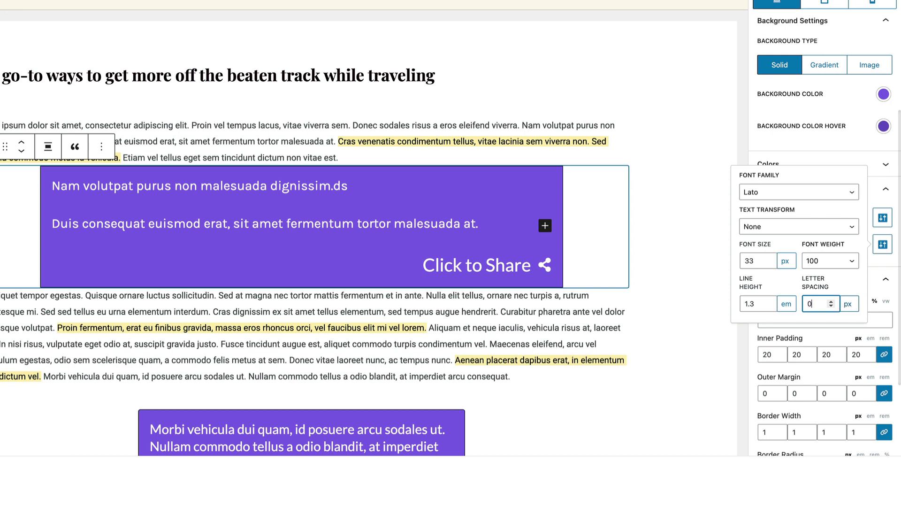
type(".2")
key("BackSpace")
type("4")
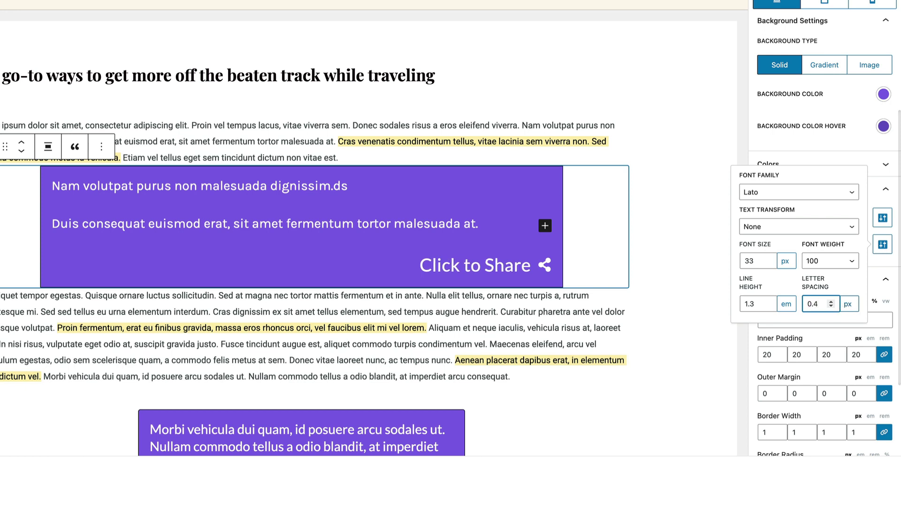
type("8")
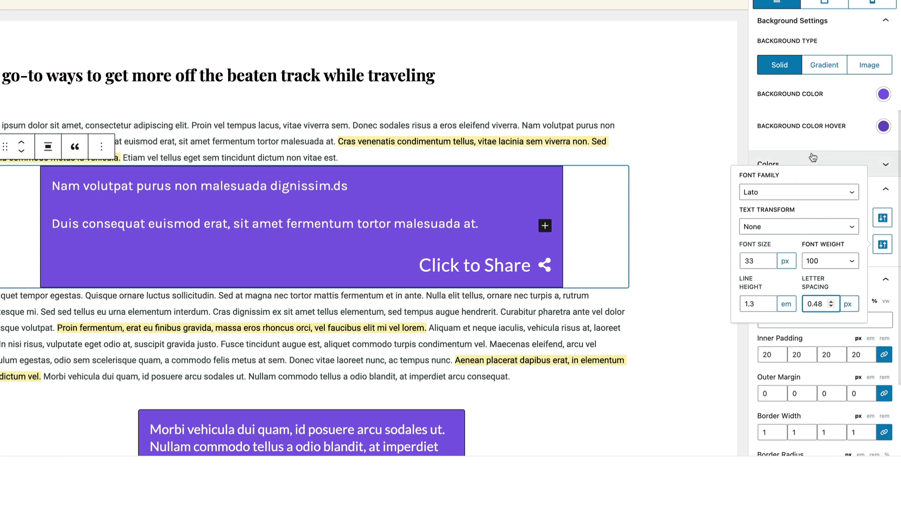
left_click(882, 246)
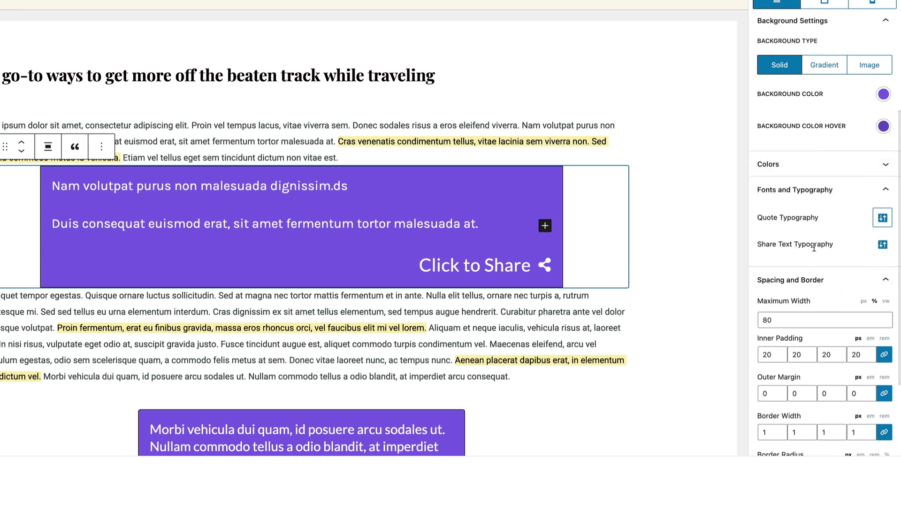
- Set the Click to Share block to Align center after trying Full width, leaving max width at 82%
scroll(814, 249, "down", 5)
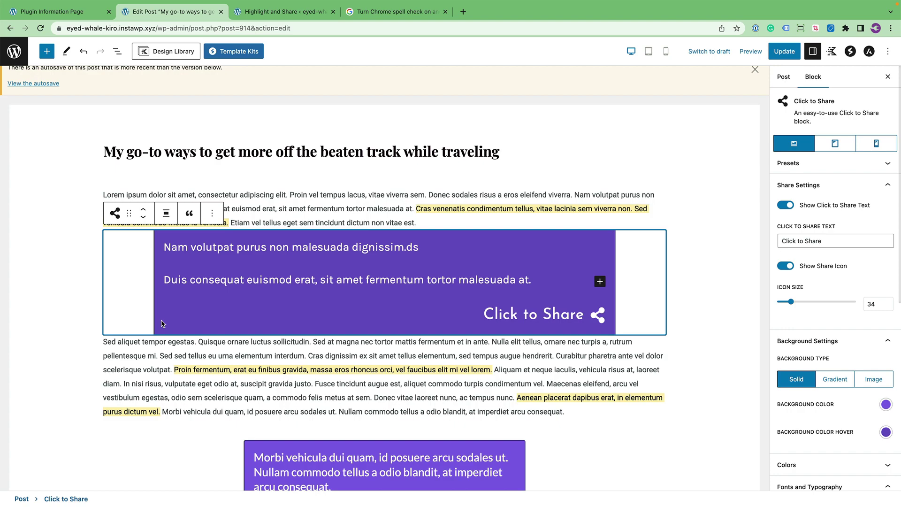
left_click(166, 213)
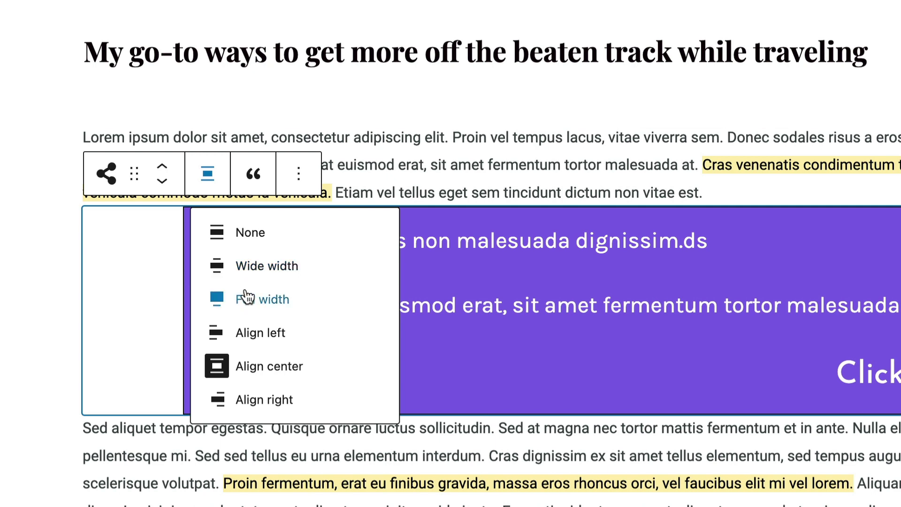
left_click(263, 374)
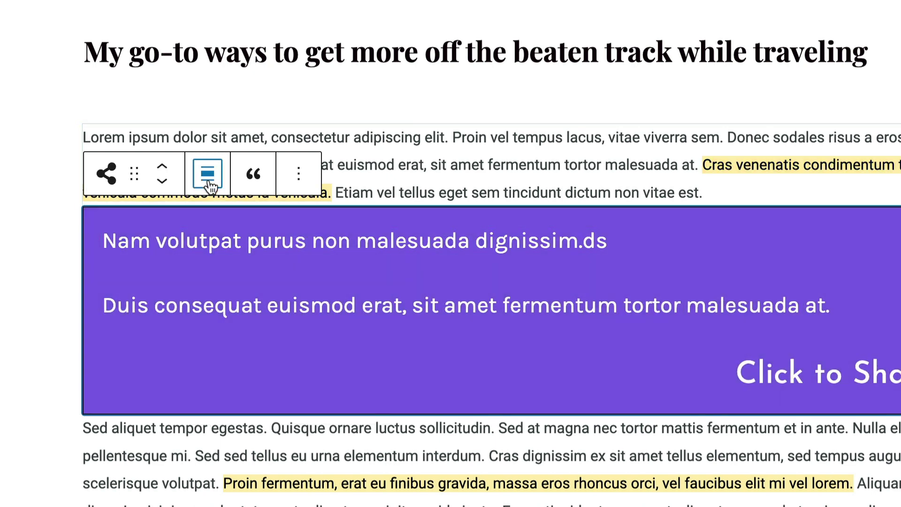
left_click(209, 186)
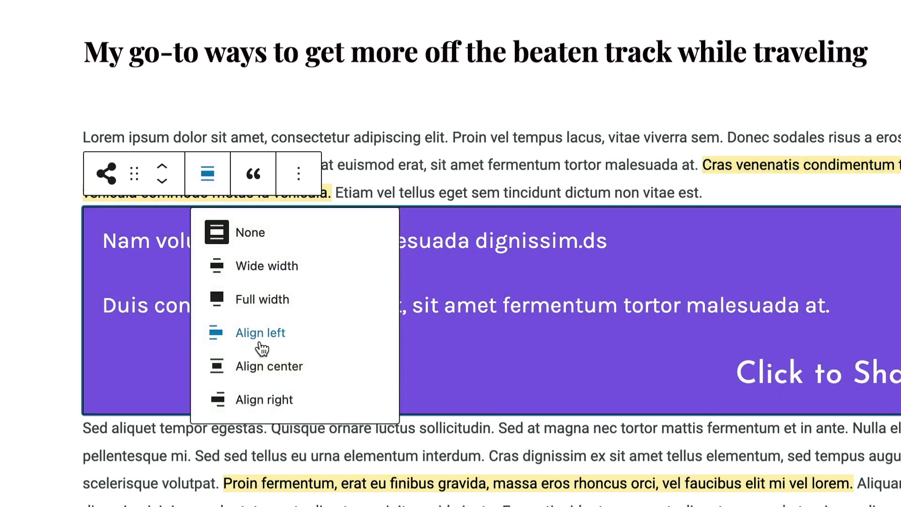
left_click(262, 368)
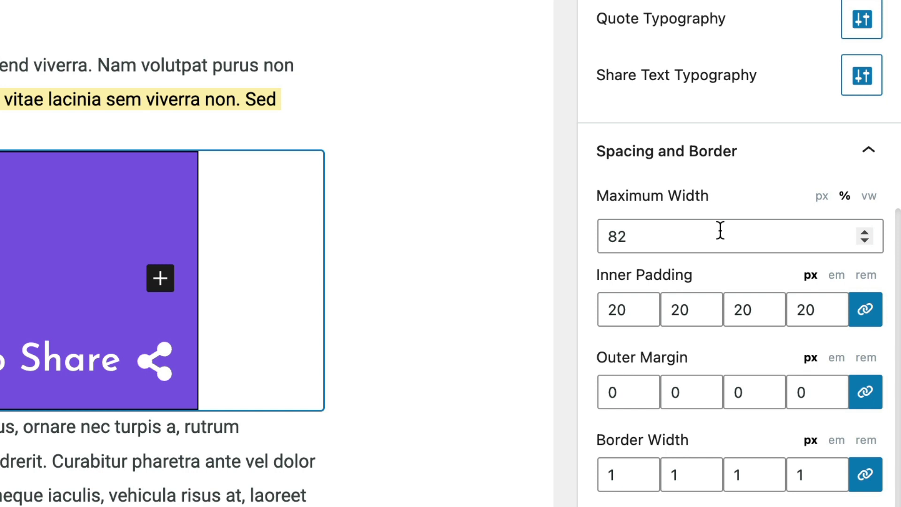
- Change the block's Maximum Width from 82% to 600 px
left_click(820, 204)
left_click(644, 239)
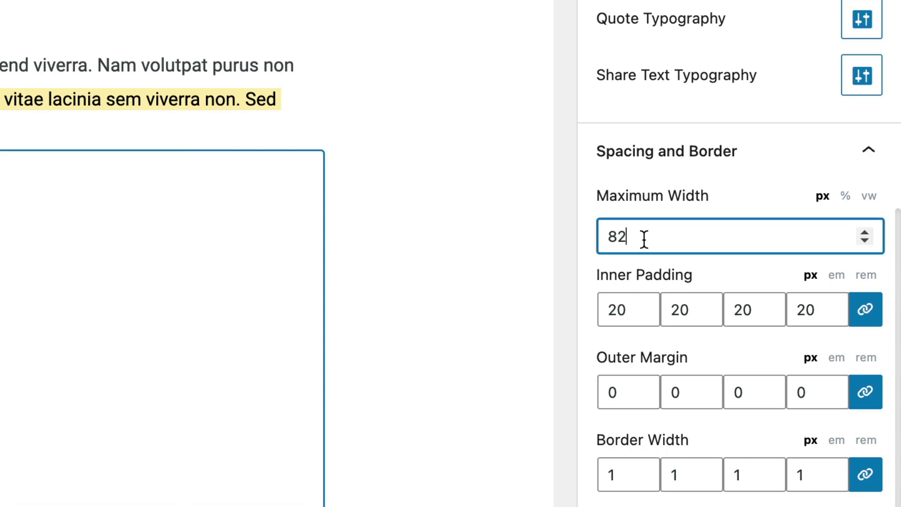
double_click(644, 238)
type("600")
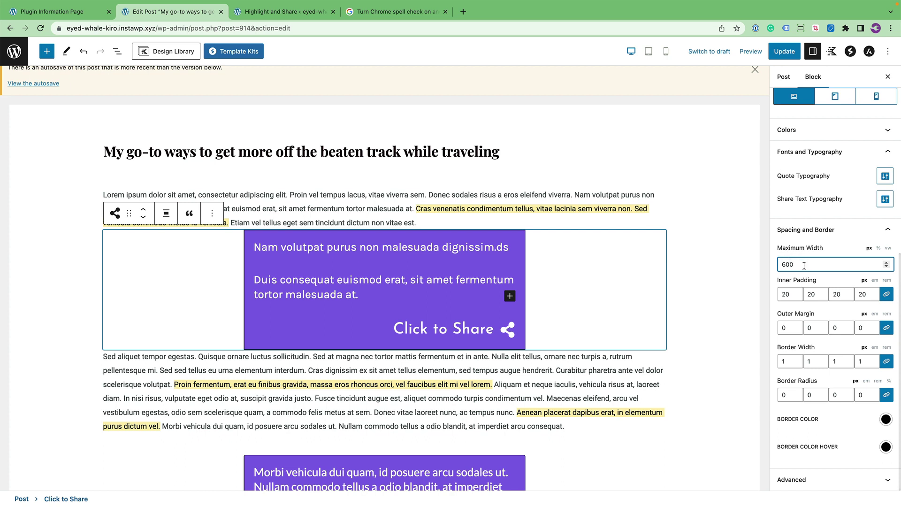
- Link all four inner padding sides and set them to 40
left_click(793, 294)
left_click(802, 312)
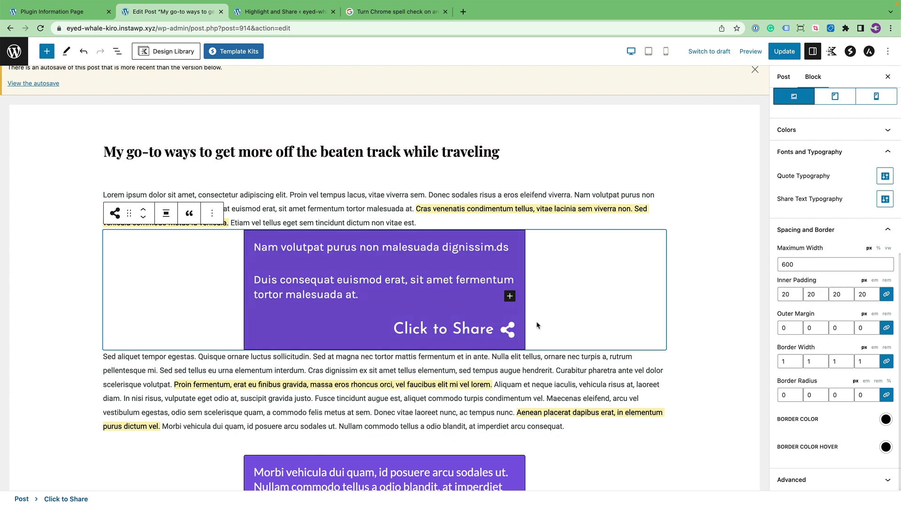
left_click(887, 295)
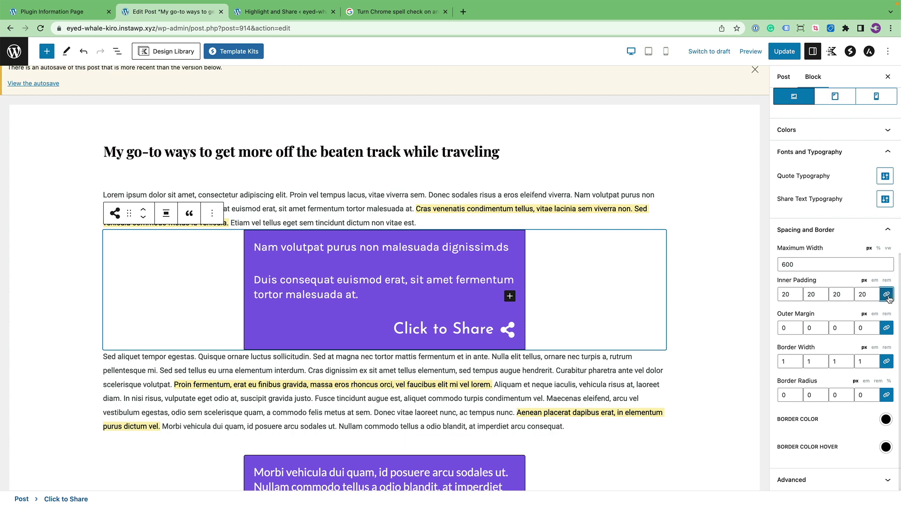
left_click(785, 292)
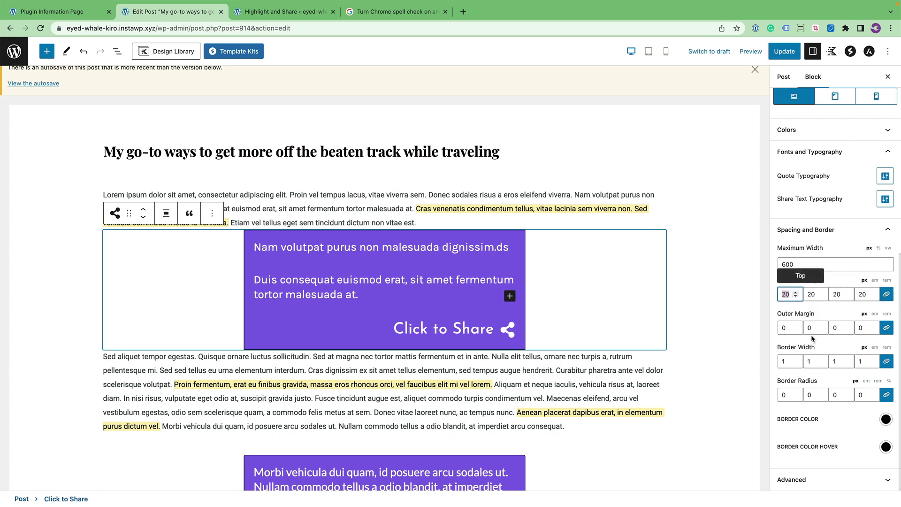
type("40")
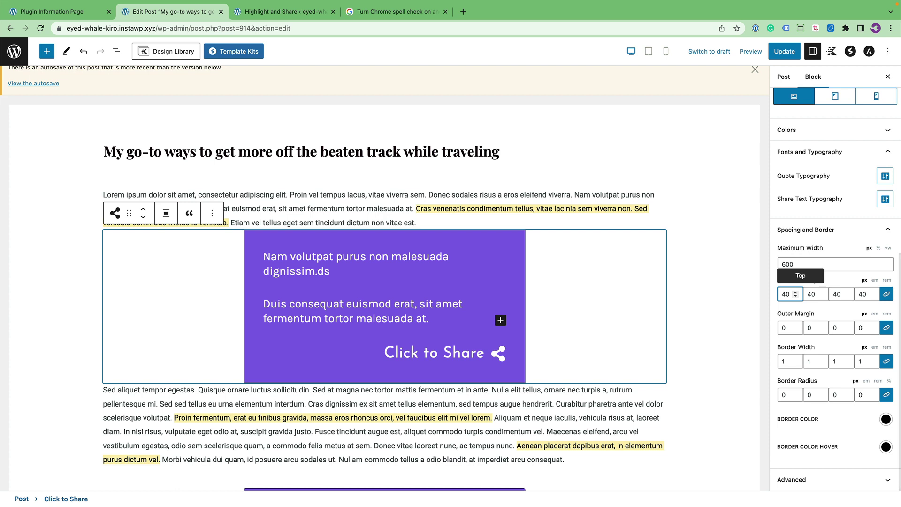
- Unlink the inner padding and set the right and left sides to 20
left_click(887, 294)
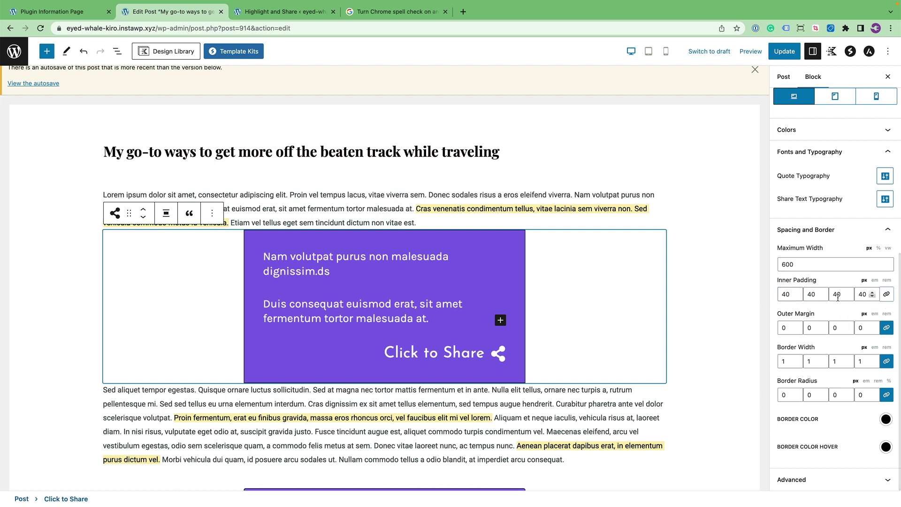
left_click(811, 293)
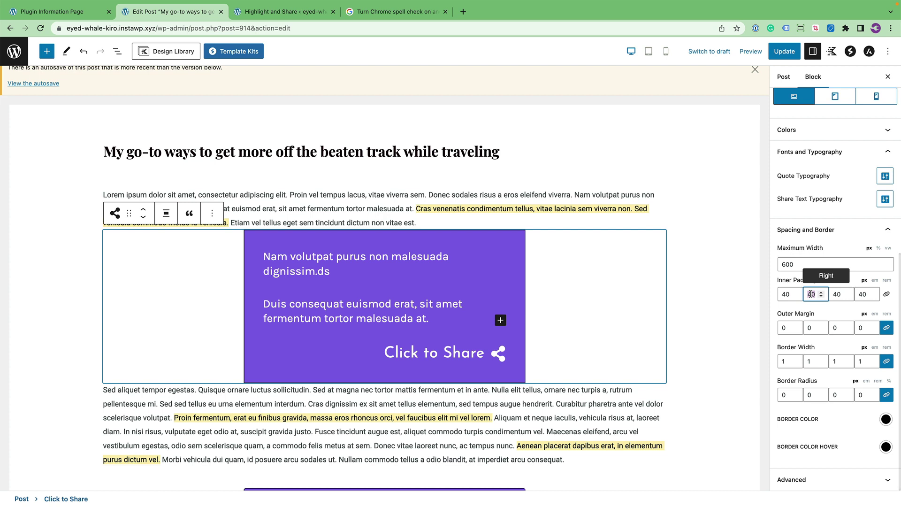
type("20")
key("Tab")
key("Tab")
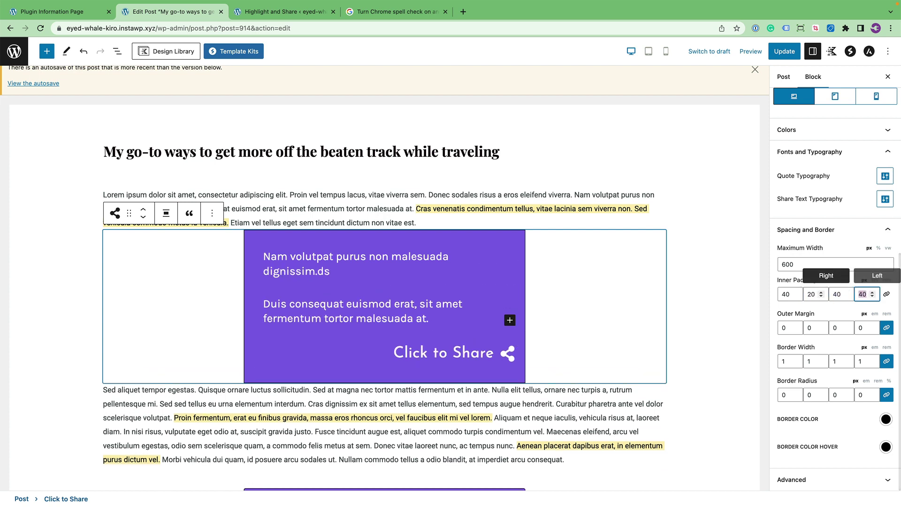
type("20")
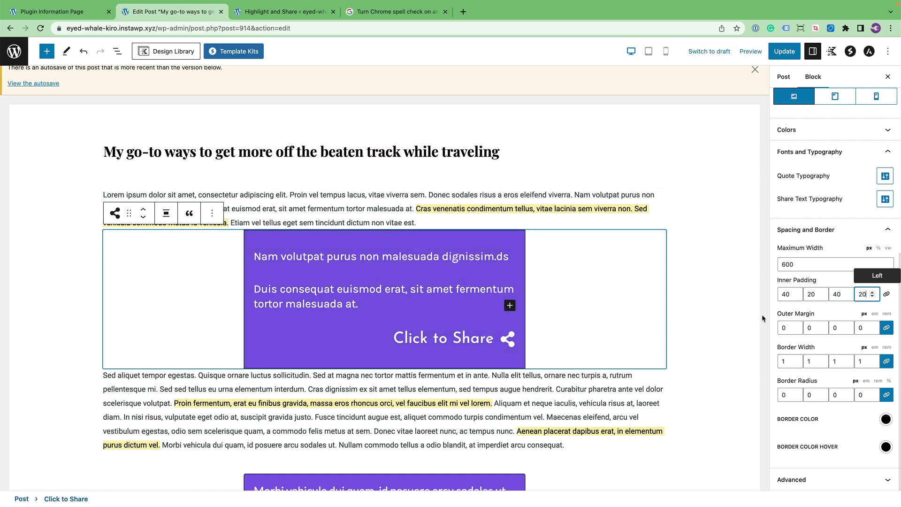
- Set the Click to Share block's outer margin to 20 at top and bottom
left_click(420, 222)
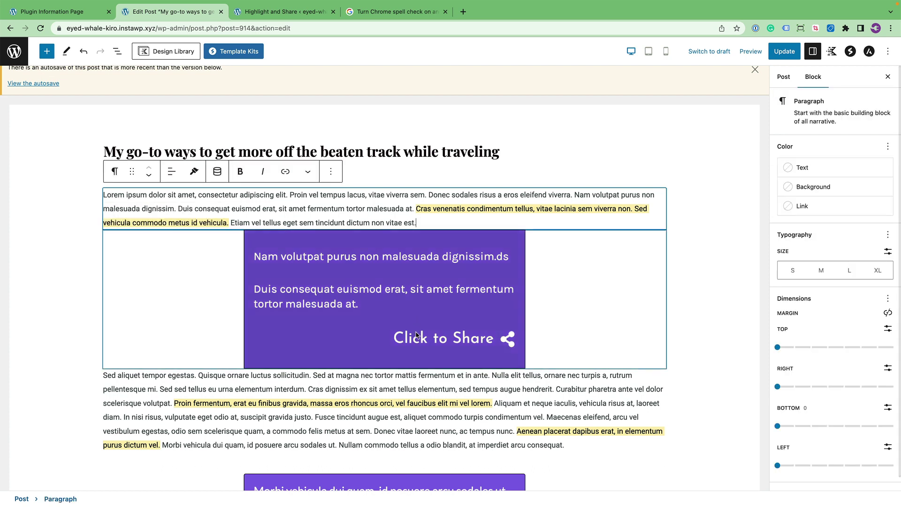
left_click(501, 248)
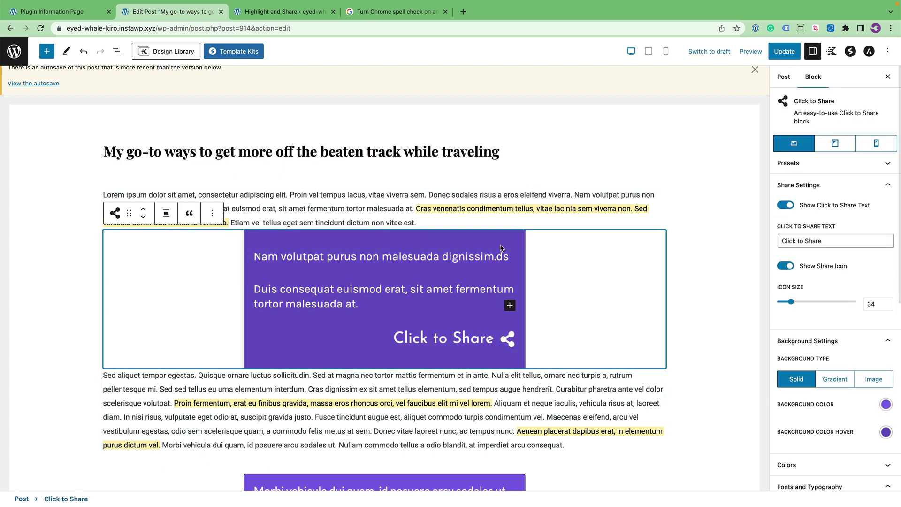
scroll(826, 341, "down", 5)
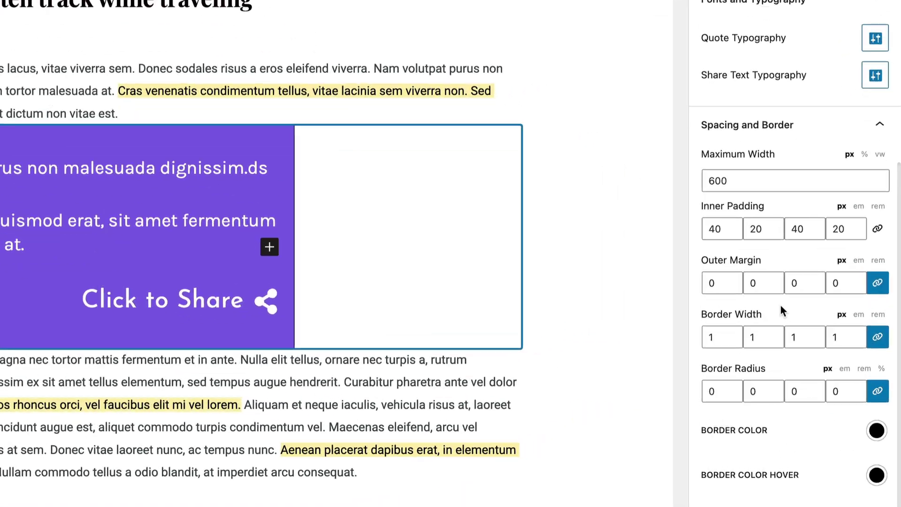
left_click(691, 267)
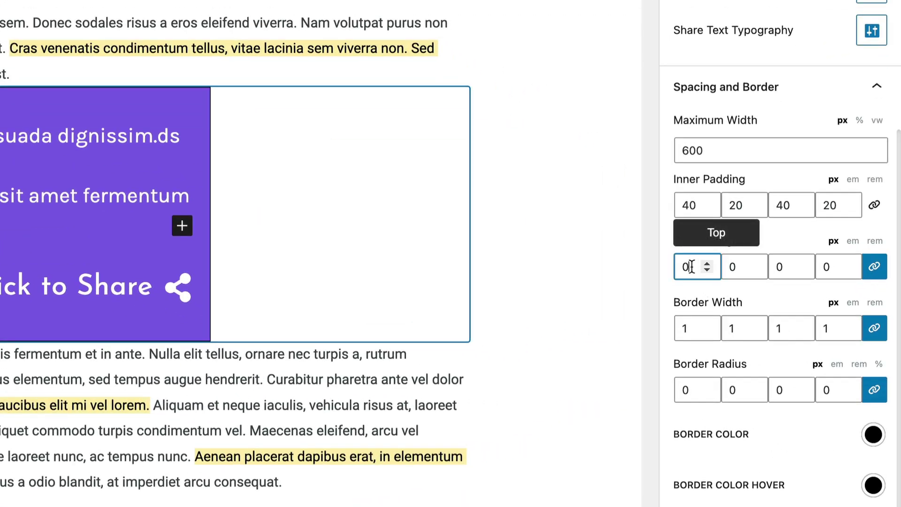
left_click(872, 276)
type("20")
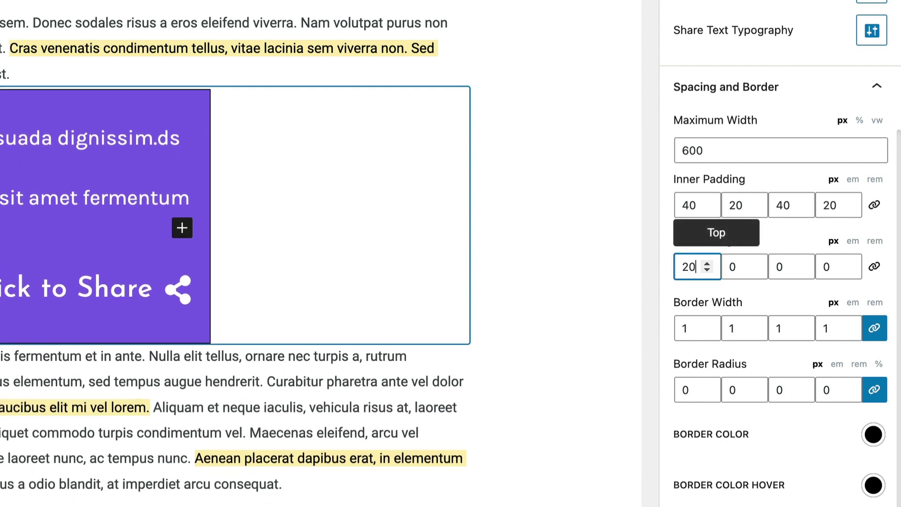
key("Tab")
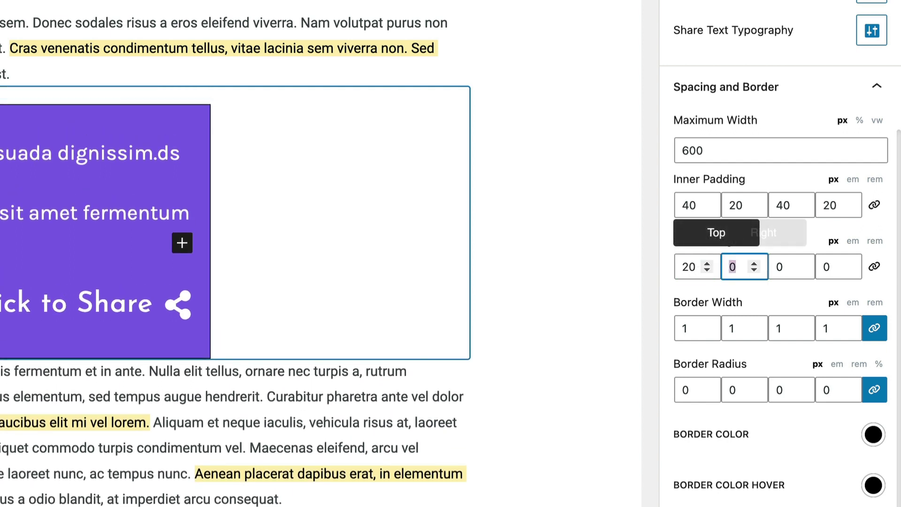
key("Tab")
type("20")
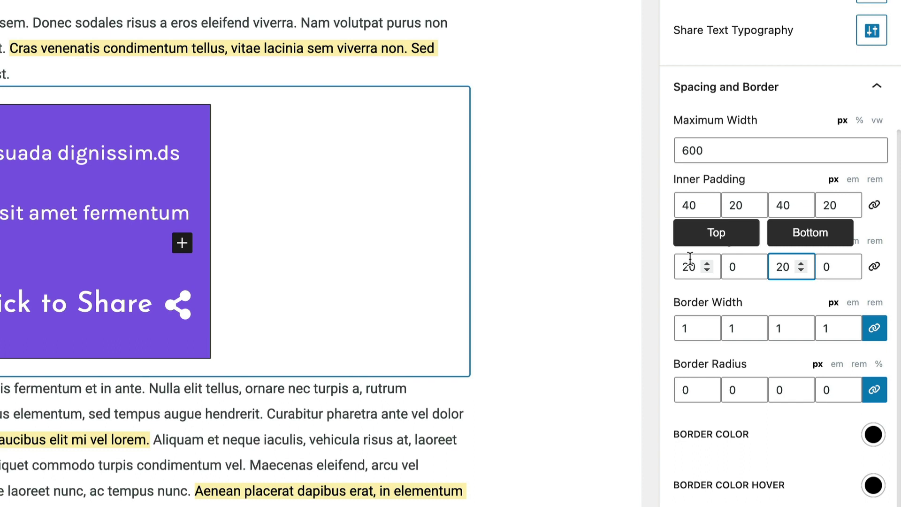
- Set the border radius to 5 and the border width to 0
double_click(687, 391)
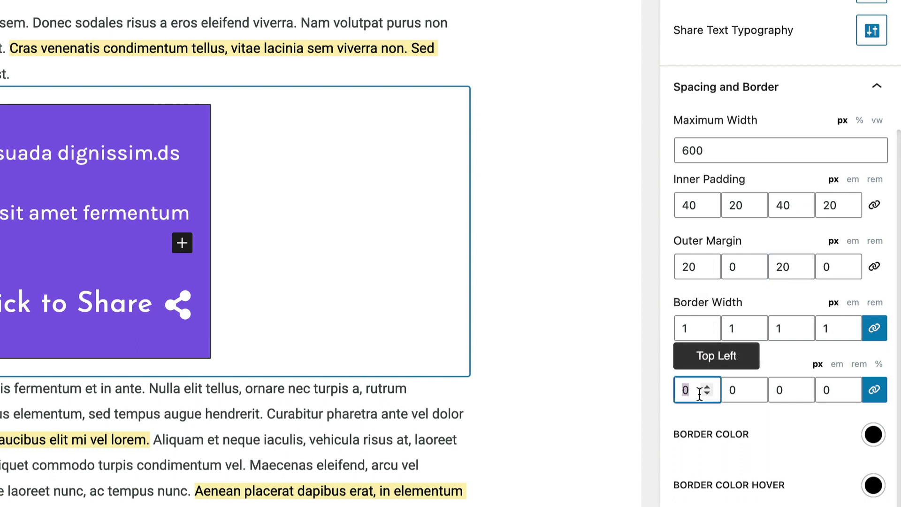
type("5")
left_click(786, 475)
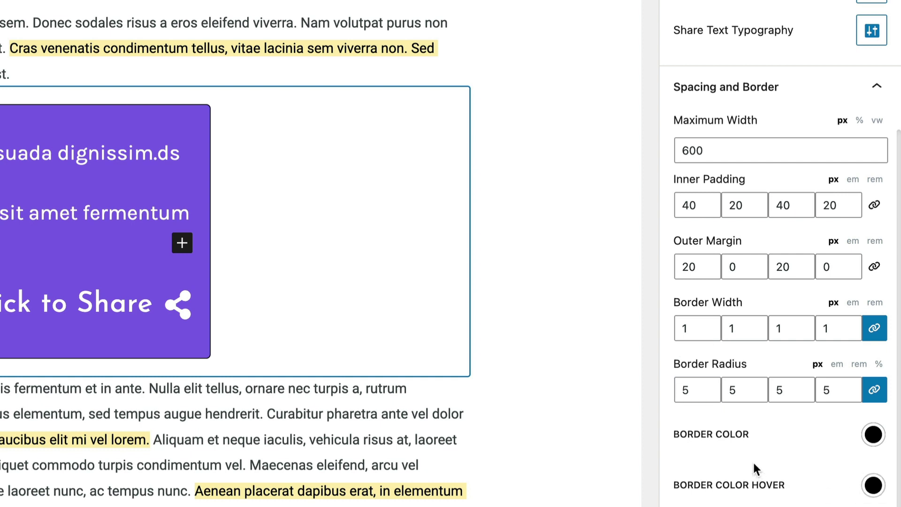
double_click(695, 329)
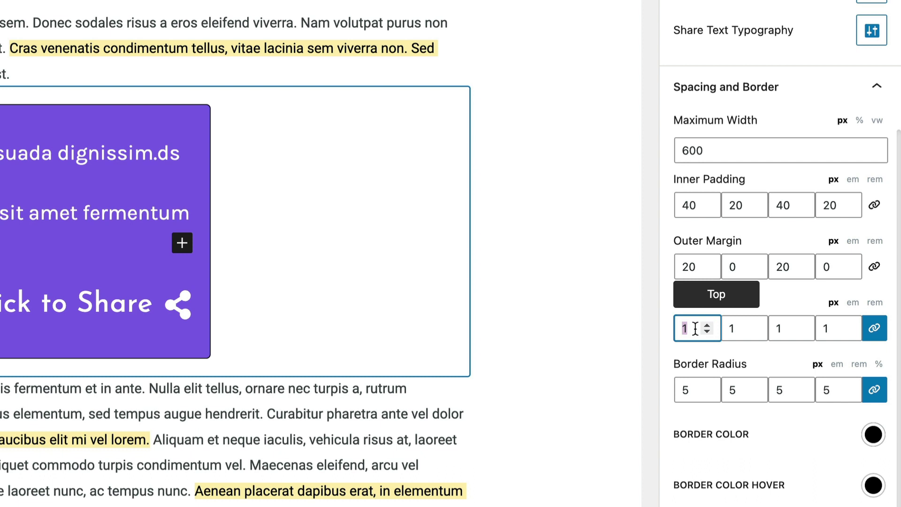
type("0")
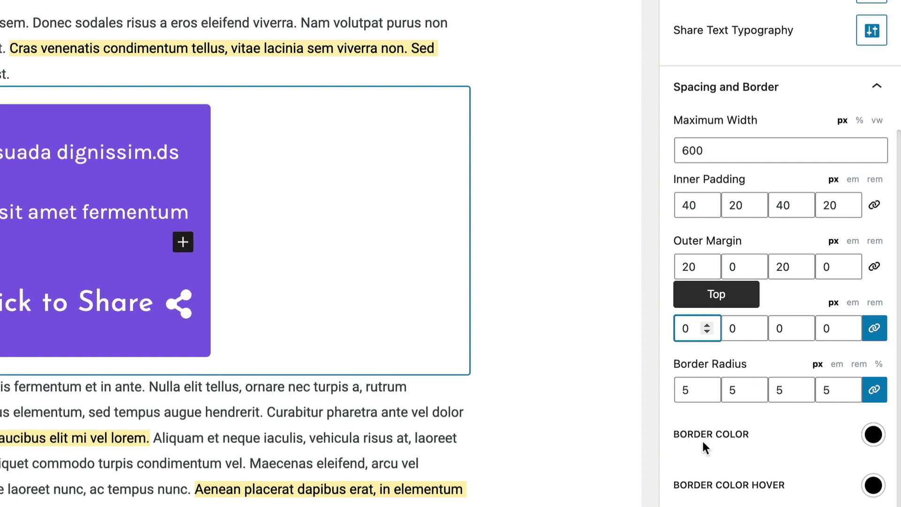
left_click(699, 423)
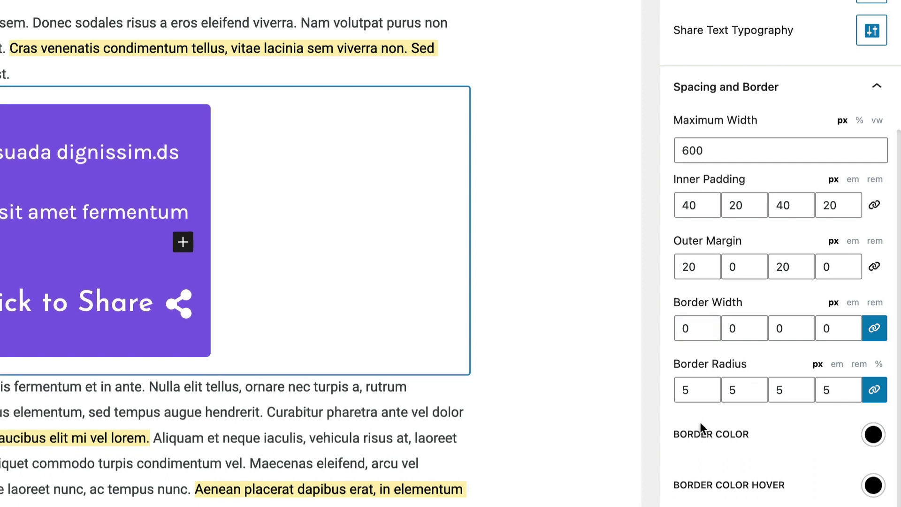
- Switch to the tablet preview and select the Click to Share block
scroll(700, 421, "up", 1)
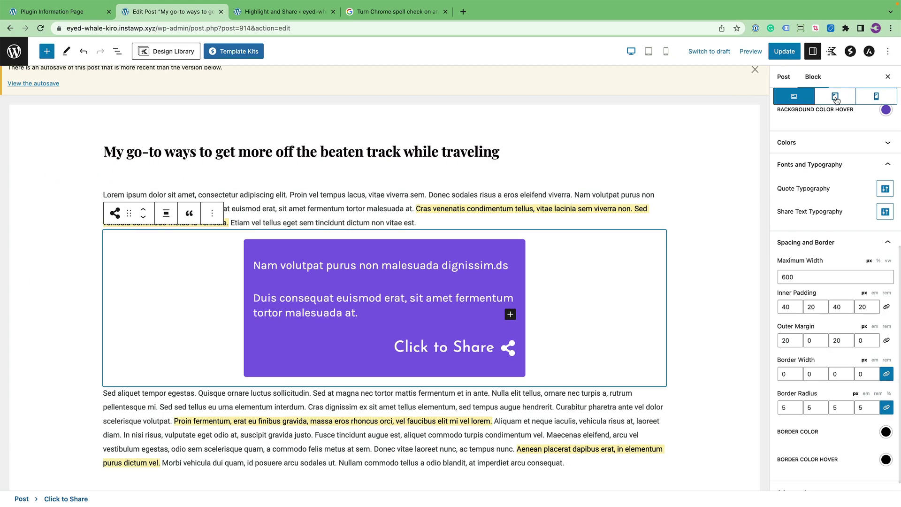
left_click(835, 98)
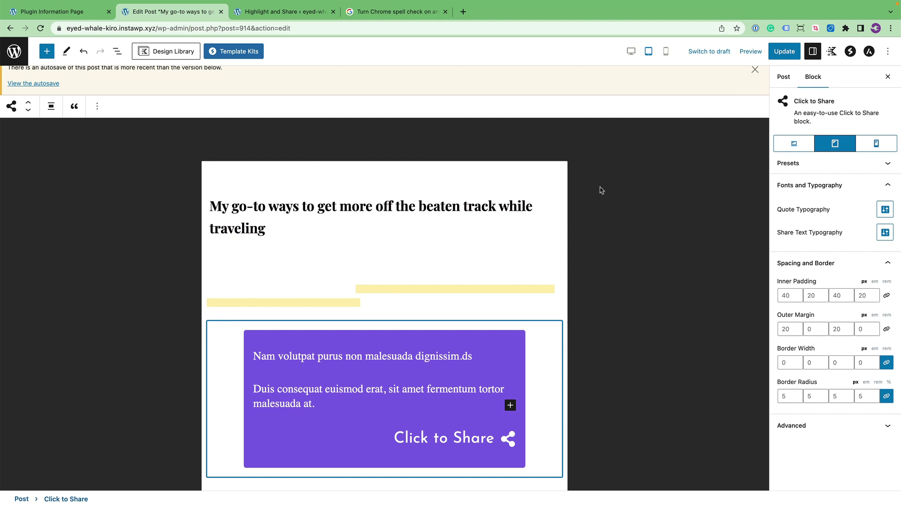
scroll(495, 241, "down", 3)
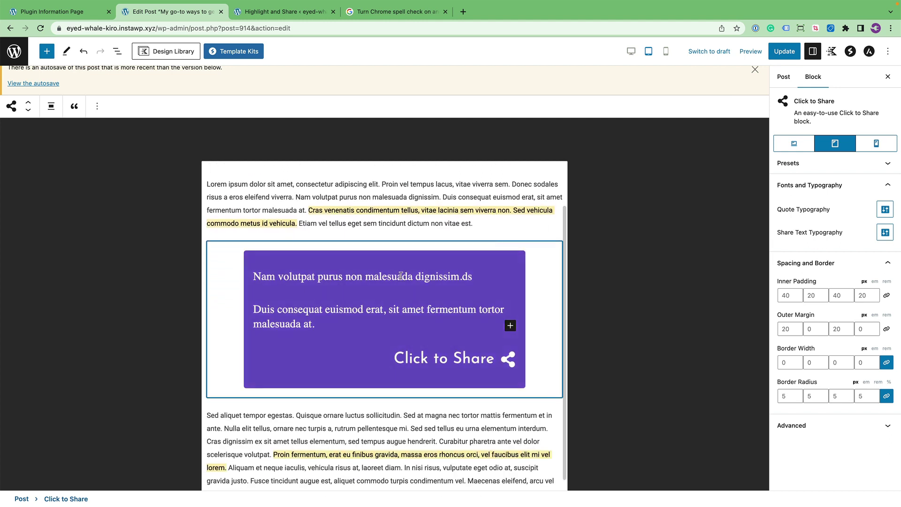
left_click(397, 276)
scroll(397, 275, "down", 1)
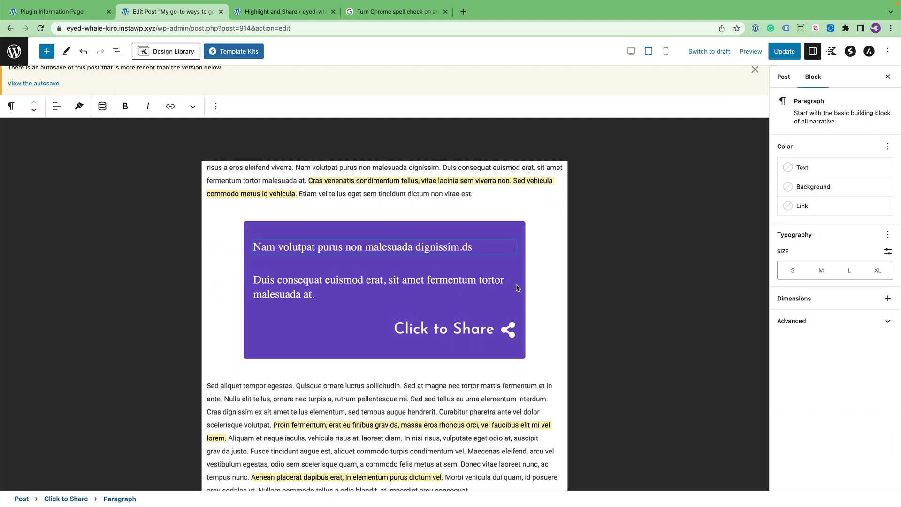
left_click(524, 231)
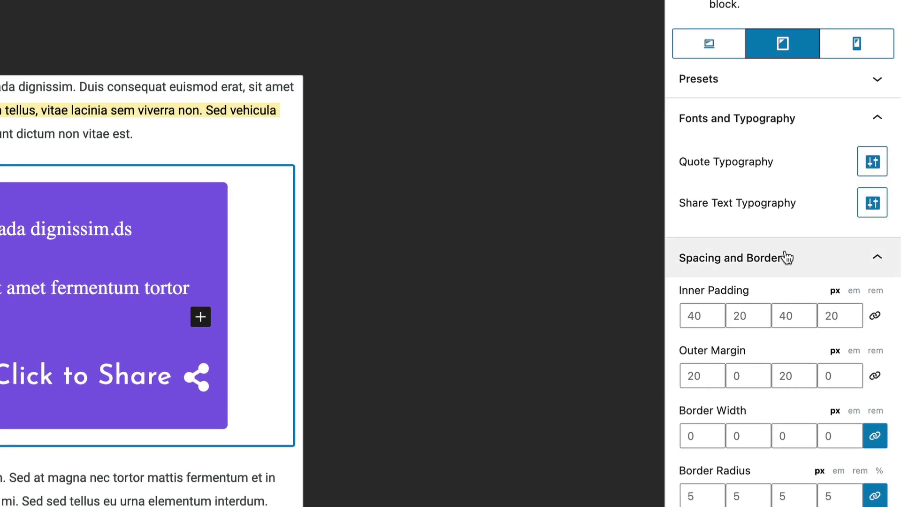
- Set the quote text's font family to Karla after briefly trying Lato
left_click(866, 164)
left_click(707, 88)
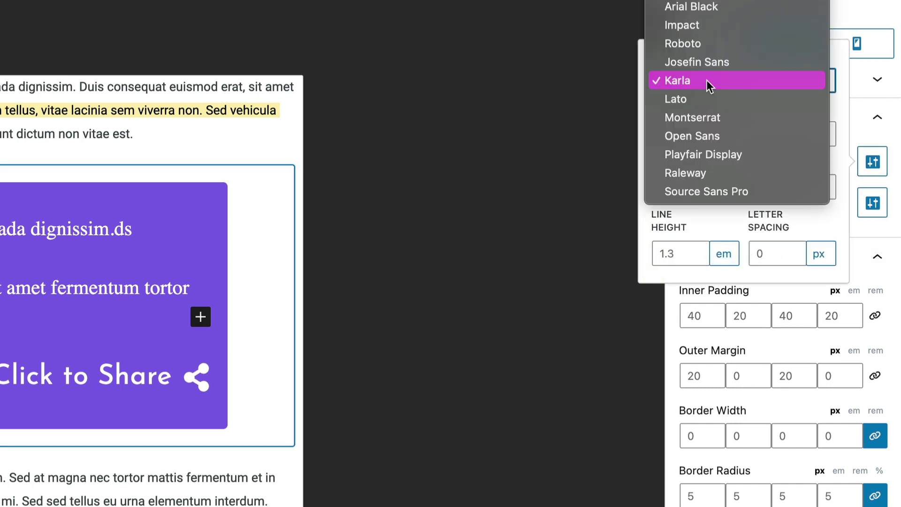
left_click(696, 83)
left_click(690, 80)
left_click(690, 94)
left_click(692, 84)
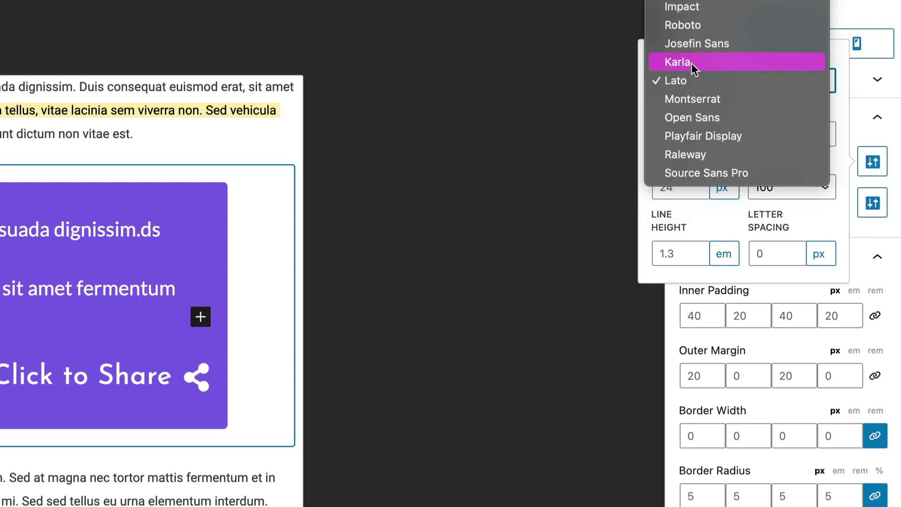
left_click(691, 63)
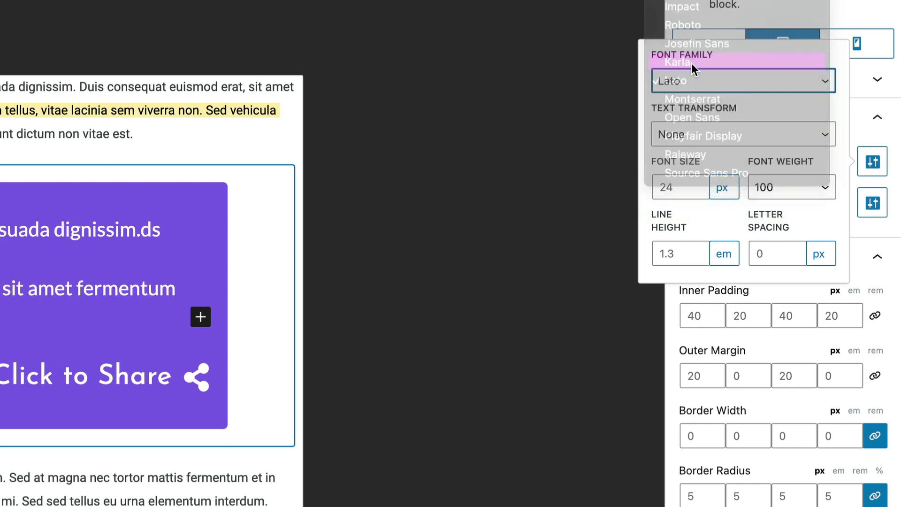
- Set the tablet inner padding to 20 at top and bottom
left_click(869, 226)
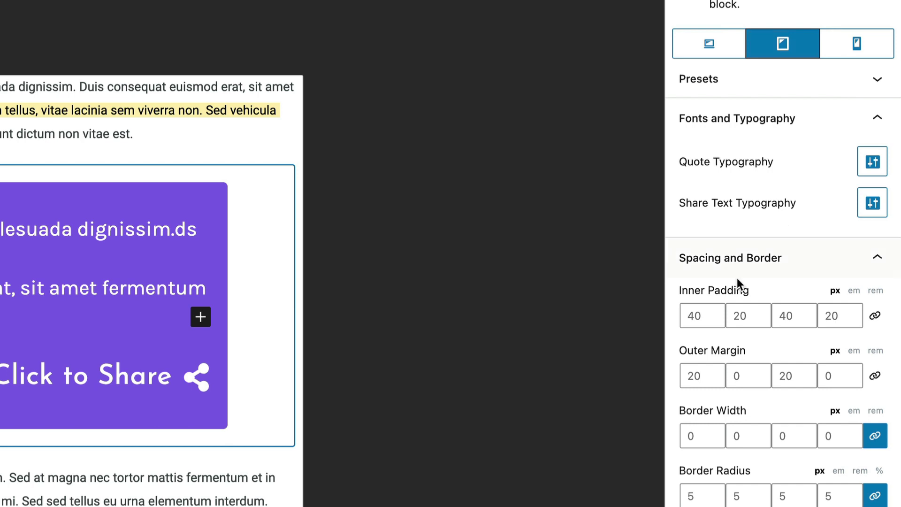
left_click(694, 316)
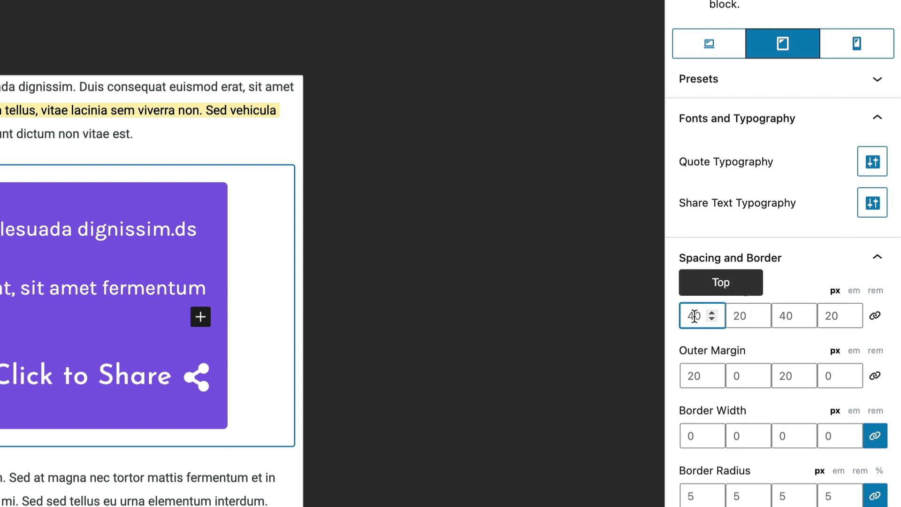
double_click(693, 316)
type("20")
key("Tab")
key("Tab")
type("2")
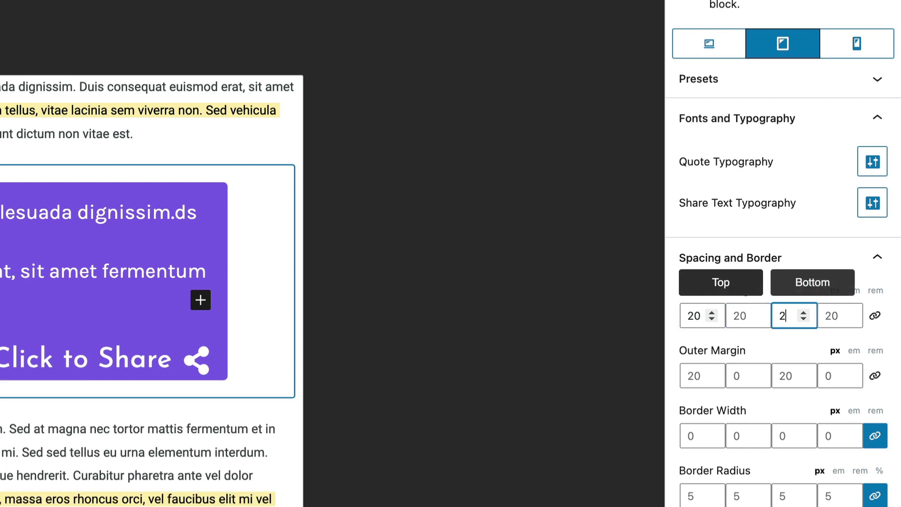
type("0")
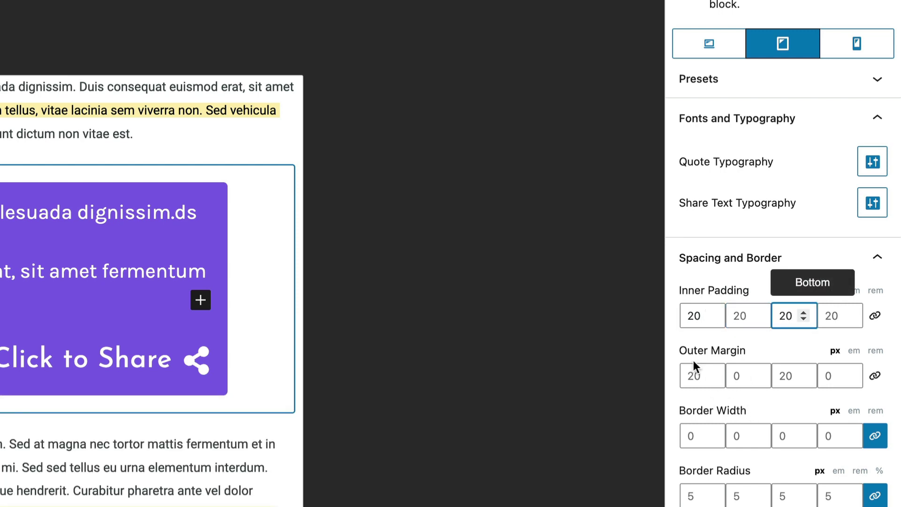
- Set the tablet outer margin to 10 at top and bottom
left_click(235, 128)
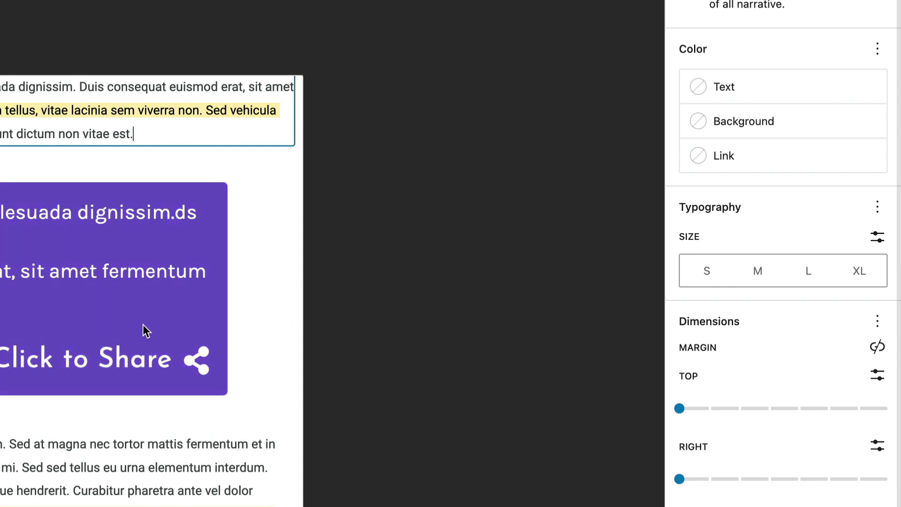
left_click(223, 310)
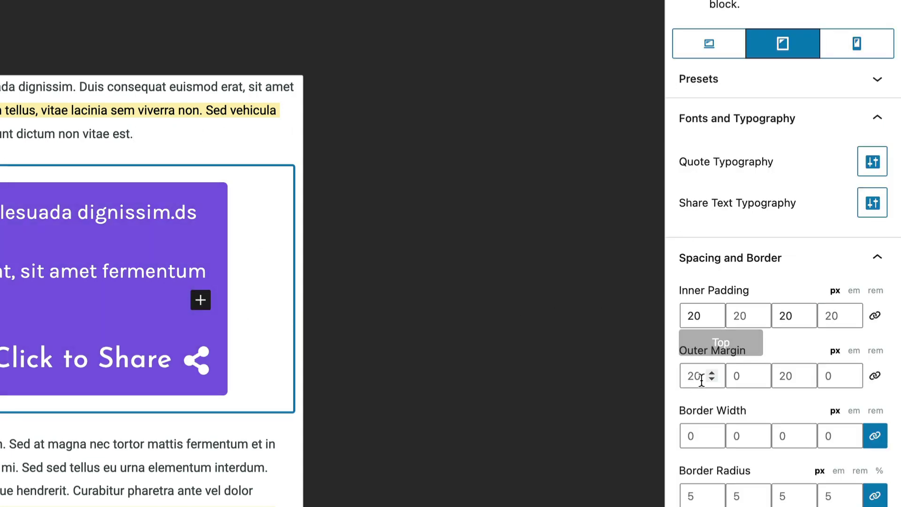
left_click(704, 376)
type("10")
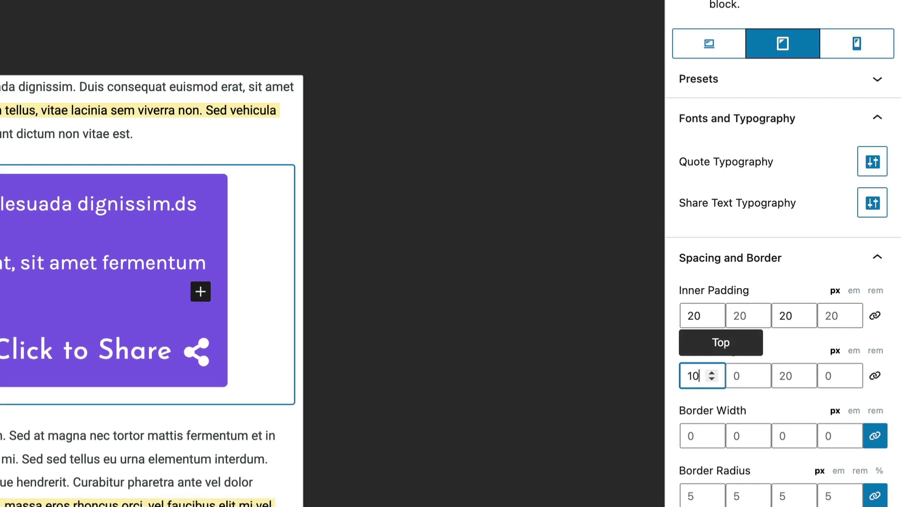
key("Tab")
key("Tab")
type("10")
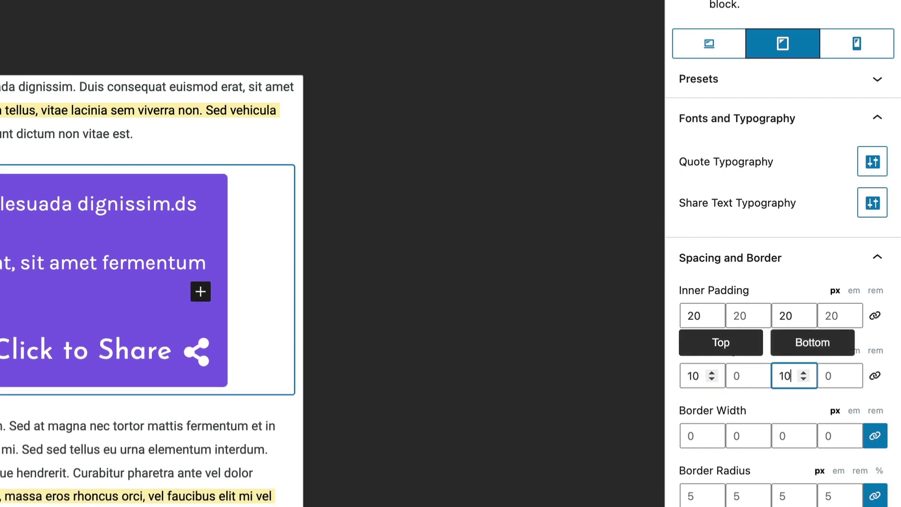
- In the mobile preview, change the share text font size from 33 to 17 px
left_click(848, 51)
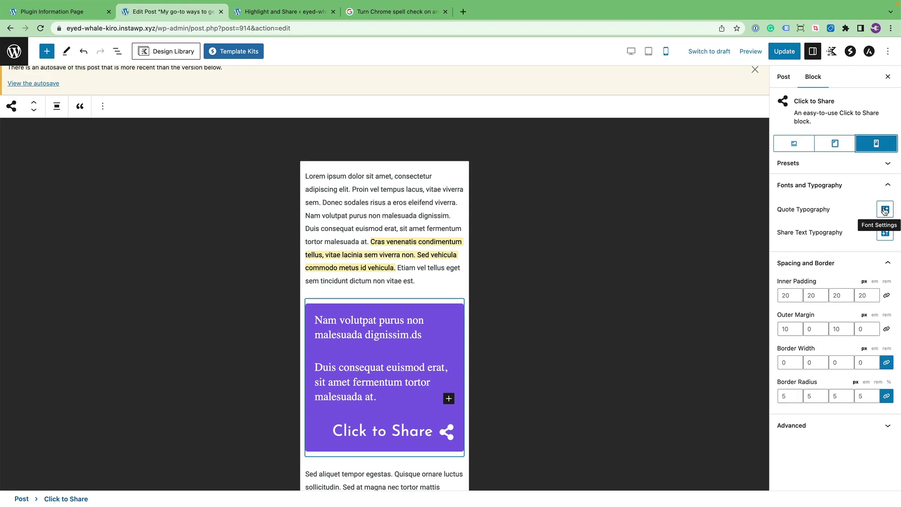
left_click(884, 233)
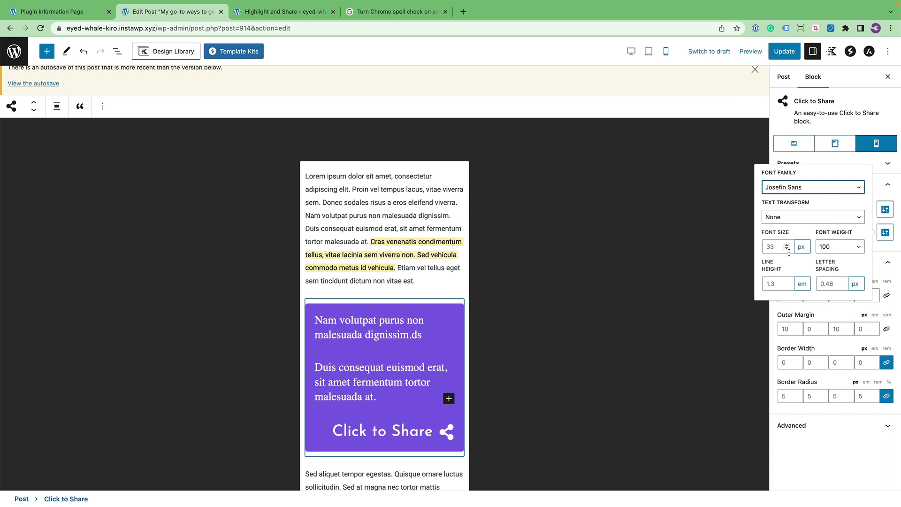
left_click(775, 247)
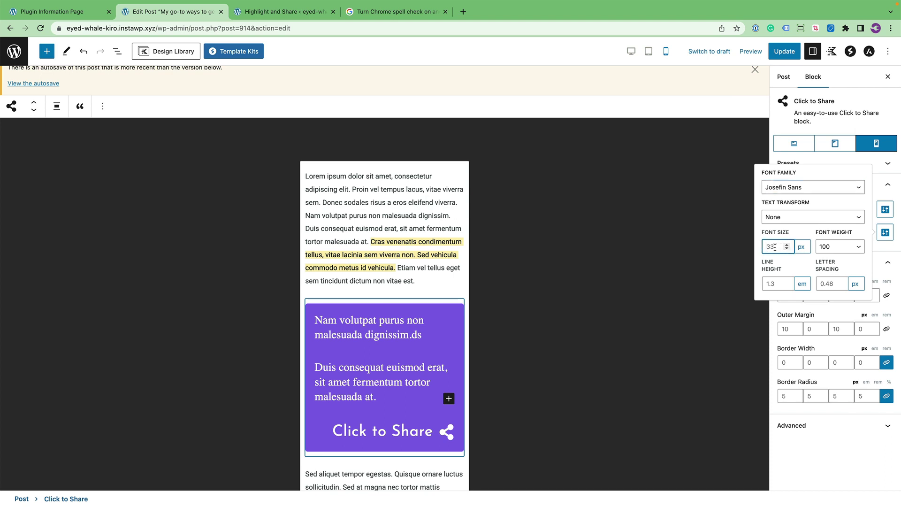
key("BackSpace")
key("BackSpace")
type("17")
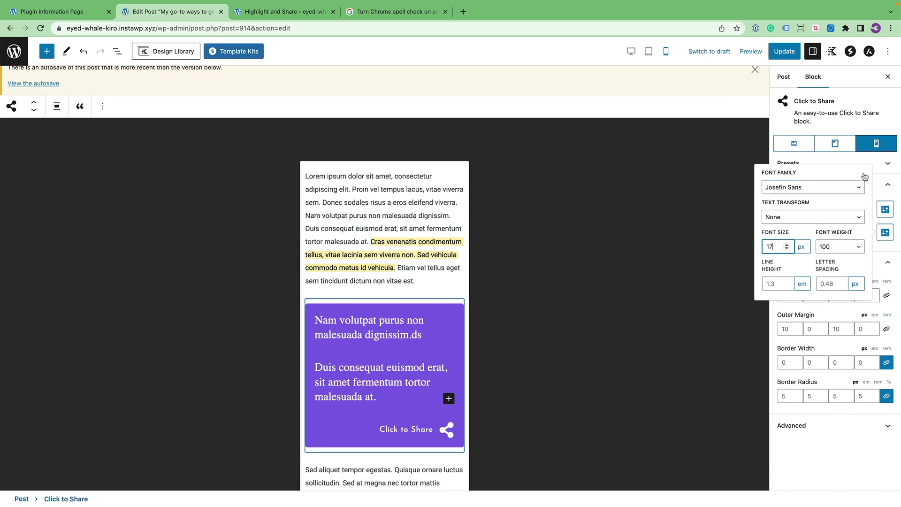
left_click(877, 123)
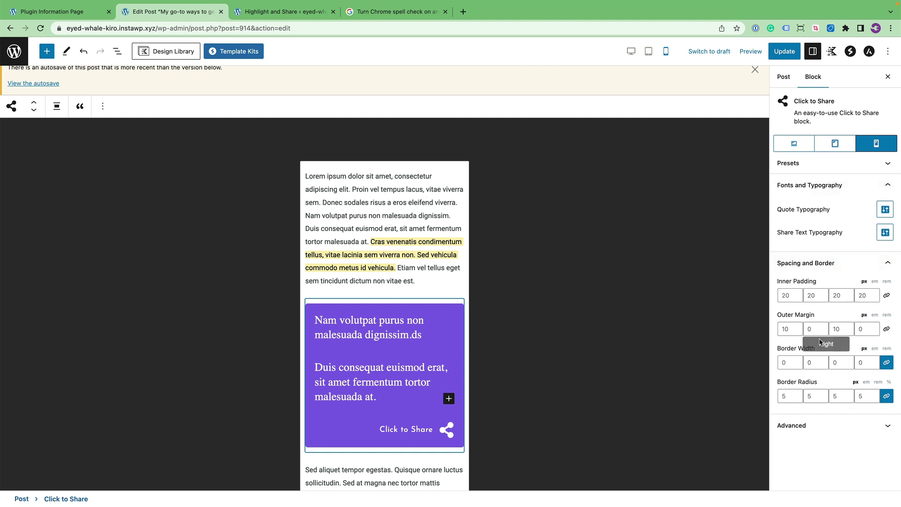
left_click(826, 148)
- Back in desktop preview, insert a new Click to Share block below the first paragraph
left_click(798, 146)
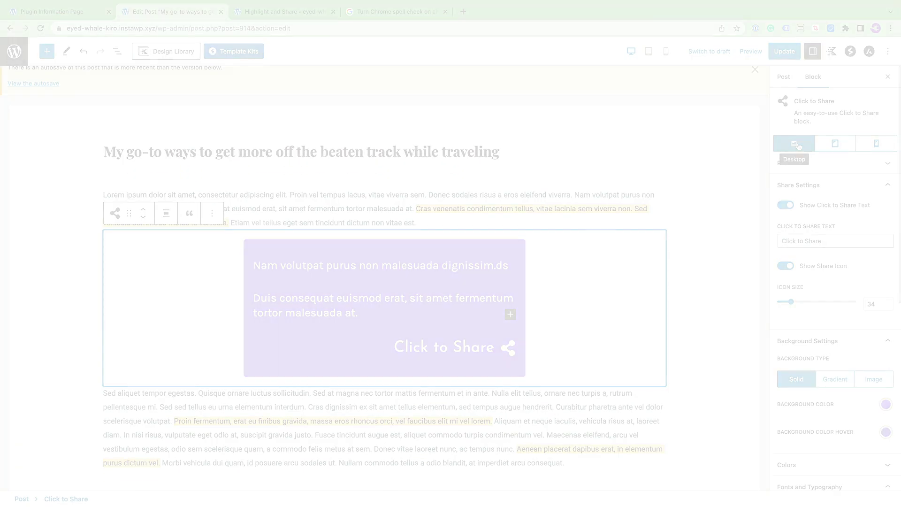
left_click(345, 191)
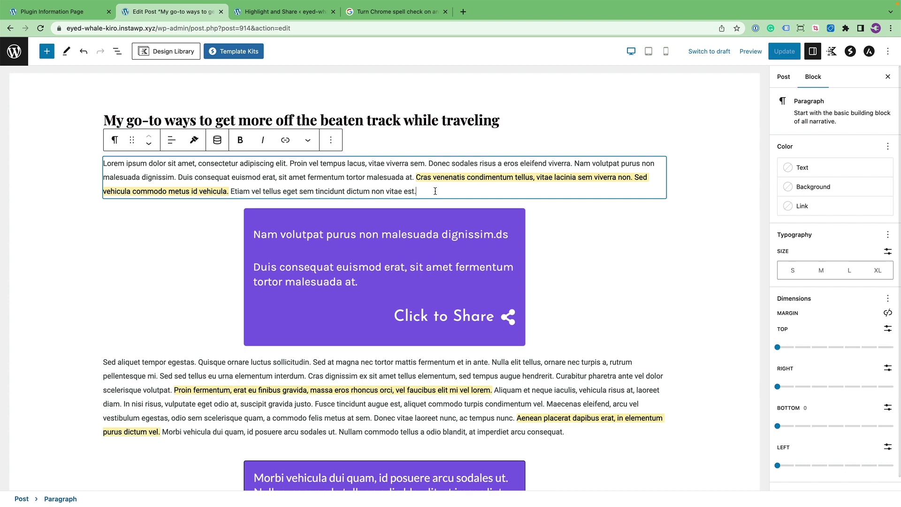
key("Return")
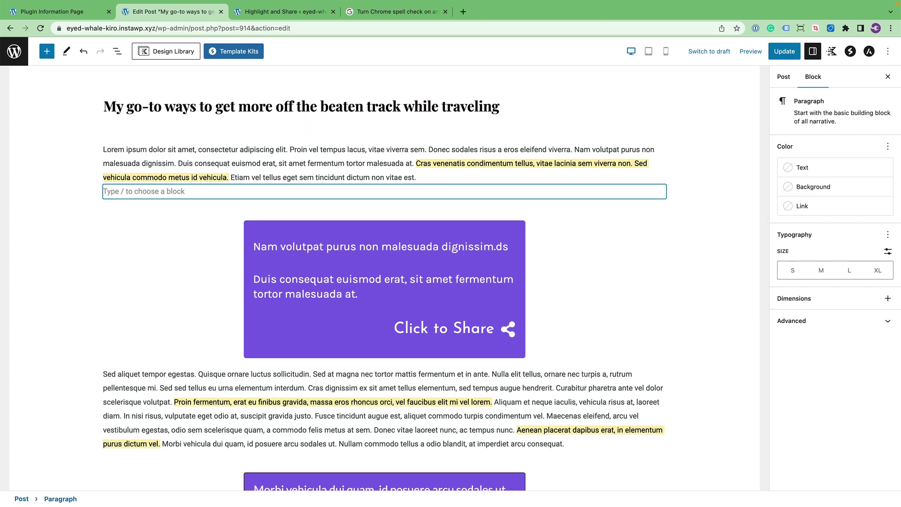
type("/click")
key("Return")
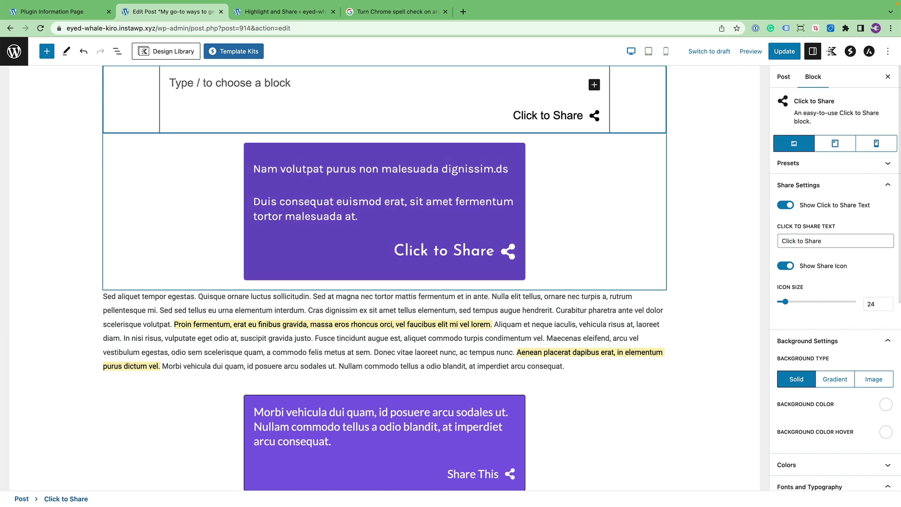
- Type 'There is some text' into the new block's quote
left_click(249, 85)
type("There is so")
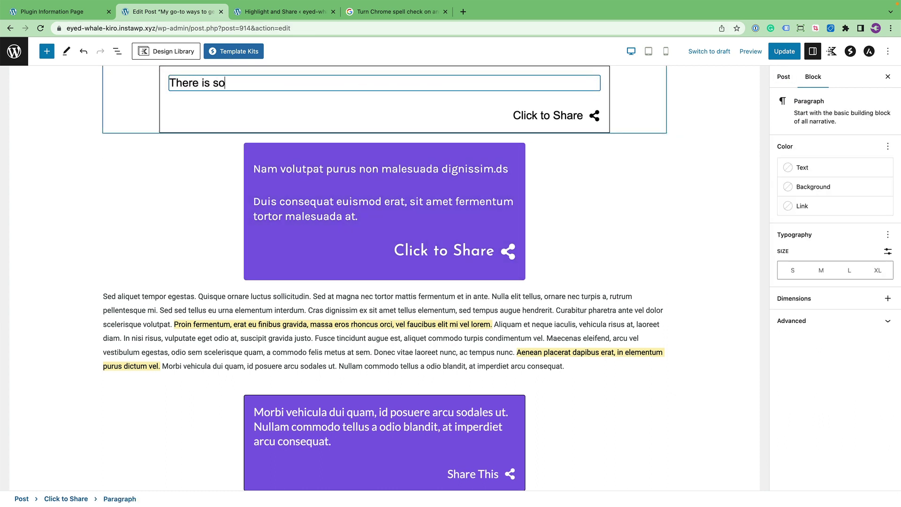
type("me text")
scroll(361, 205, "up", 2)
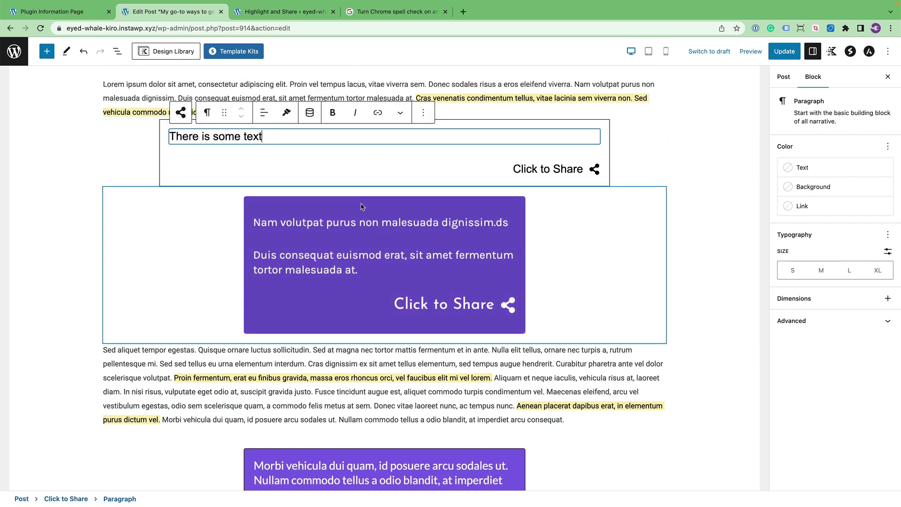
- Select the purple block and save its styling from Presets as 'My Purple'
left_click(431, 165)
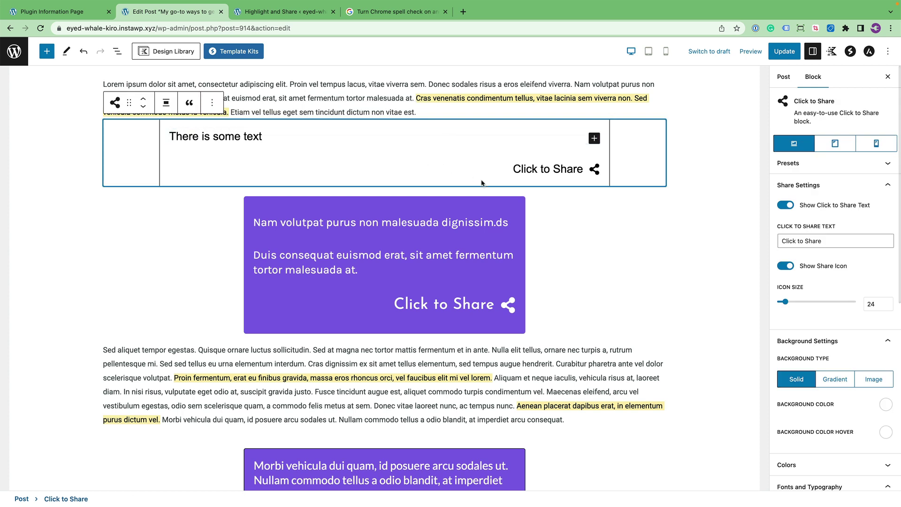
left_click(500, 204)
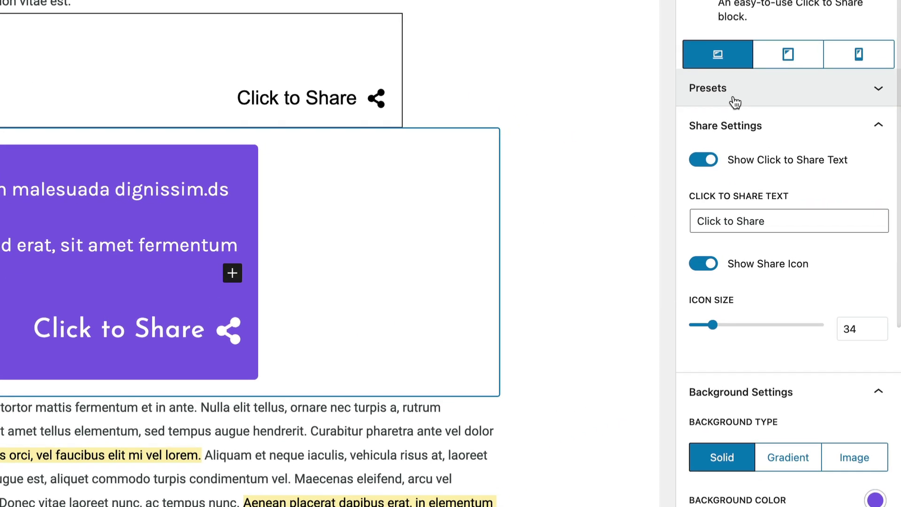
left_click(803, 170)
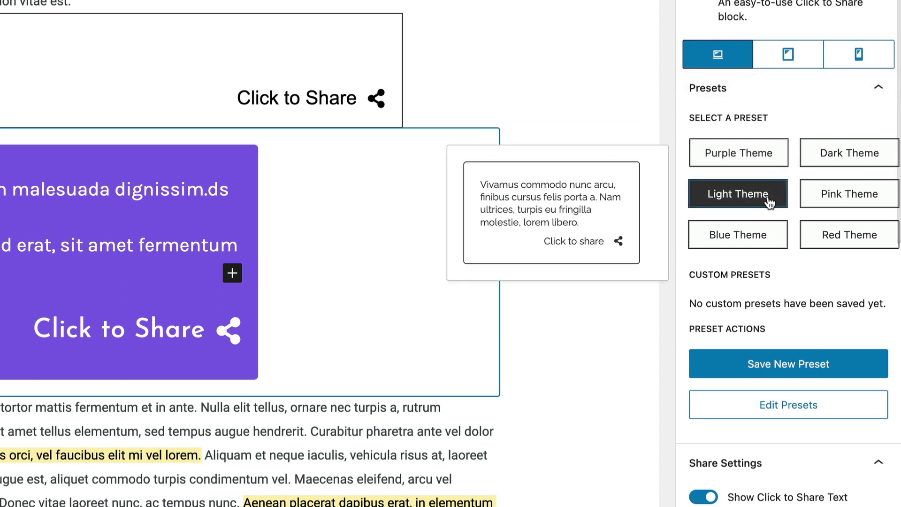
left_click(840, 197)
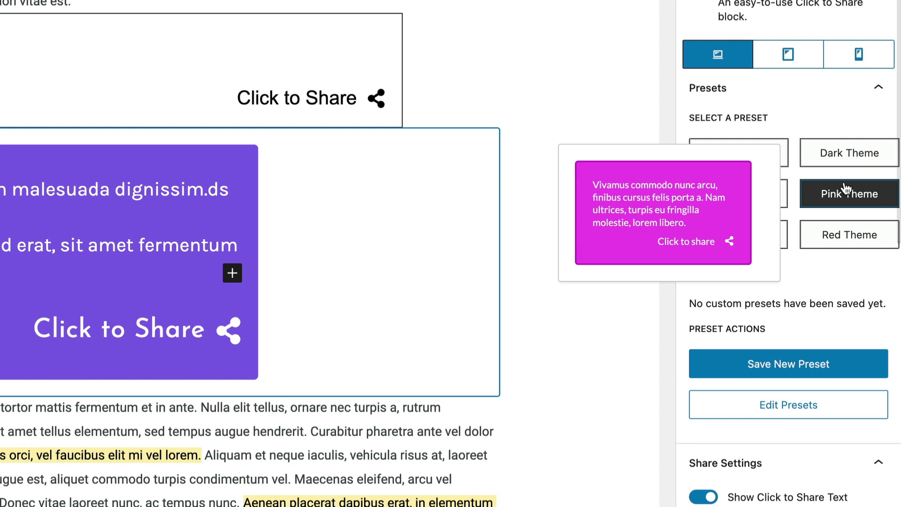
left_click(772, 367)
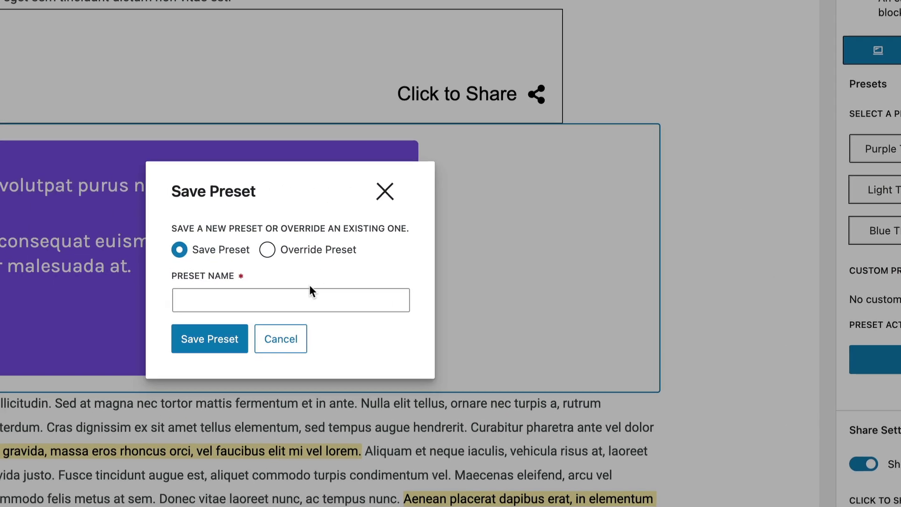
left_click(102, 310)
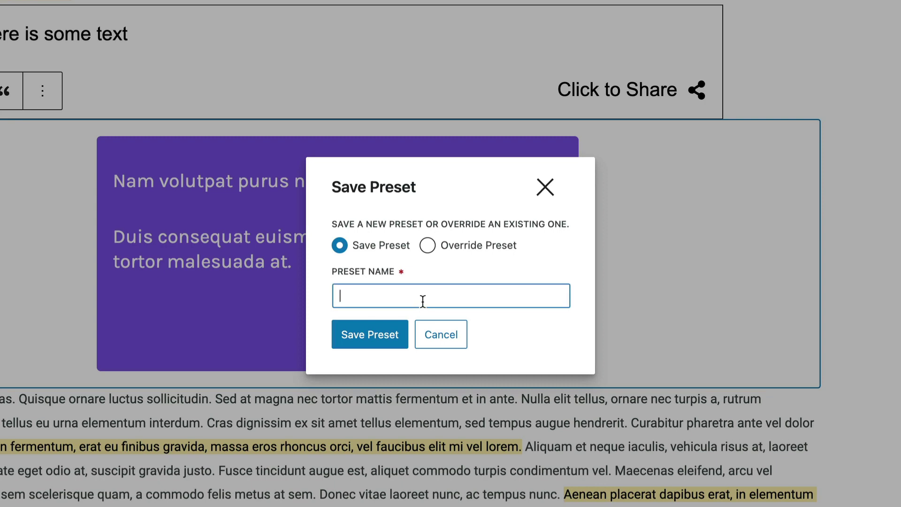
type("My Purple")
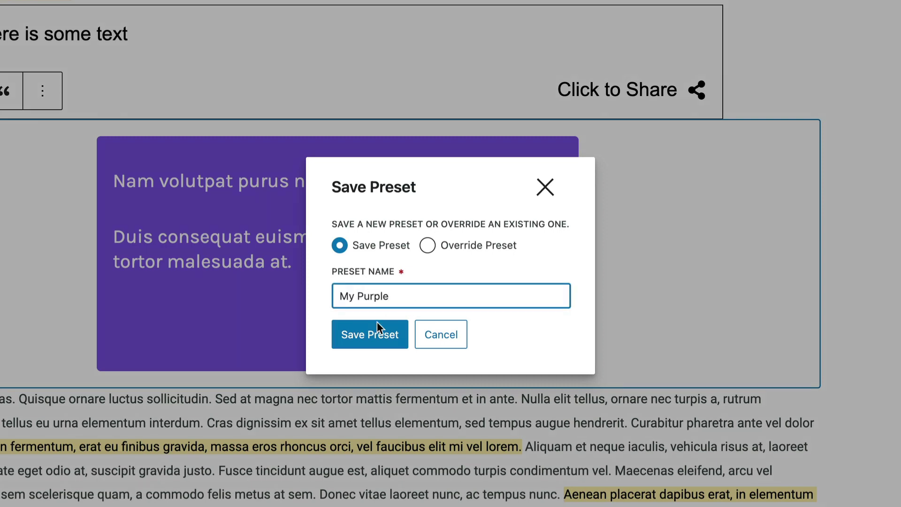
left_click(357, 340)
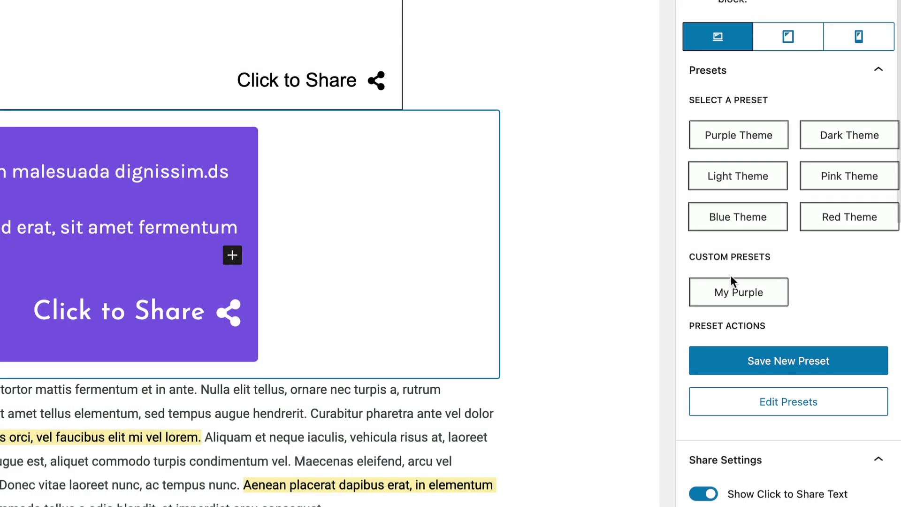
mouse_move(737, 291)
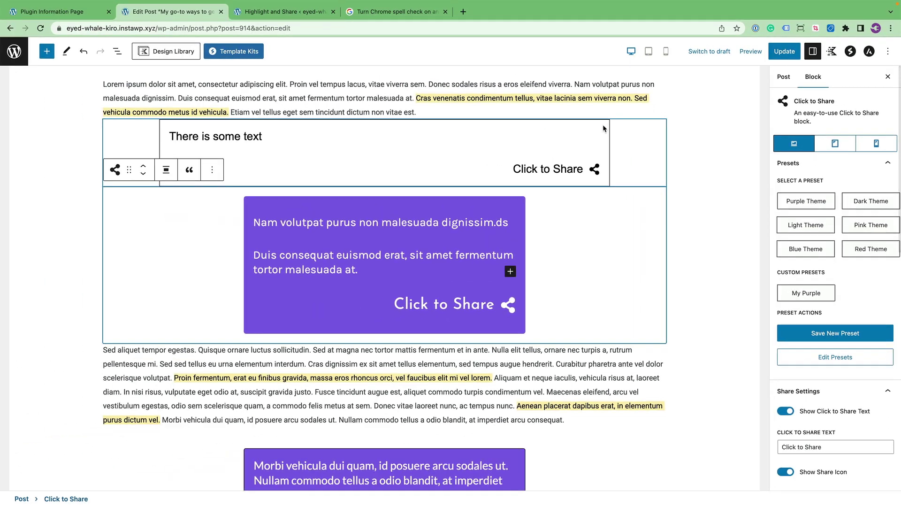
- Apply the My Purple custom preset to the 'There is some text' block
left_click(406, 28)
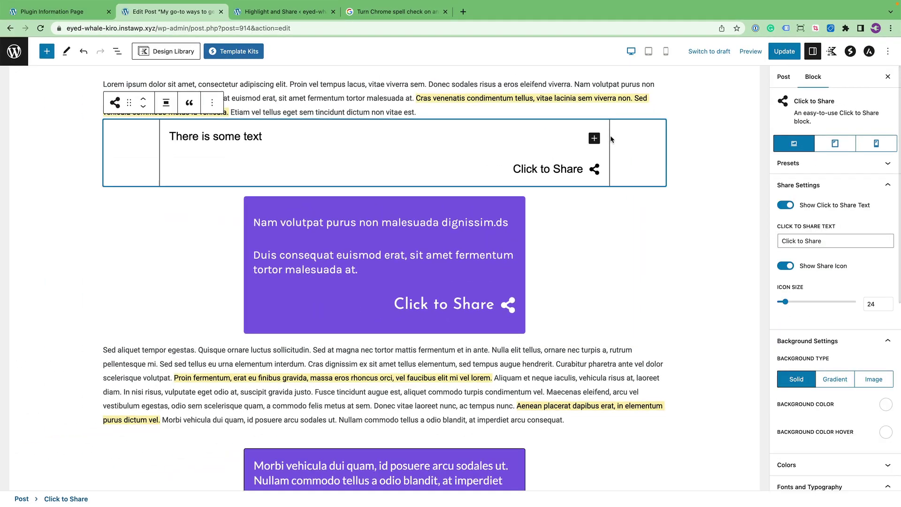
left_click(799, 165)
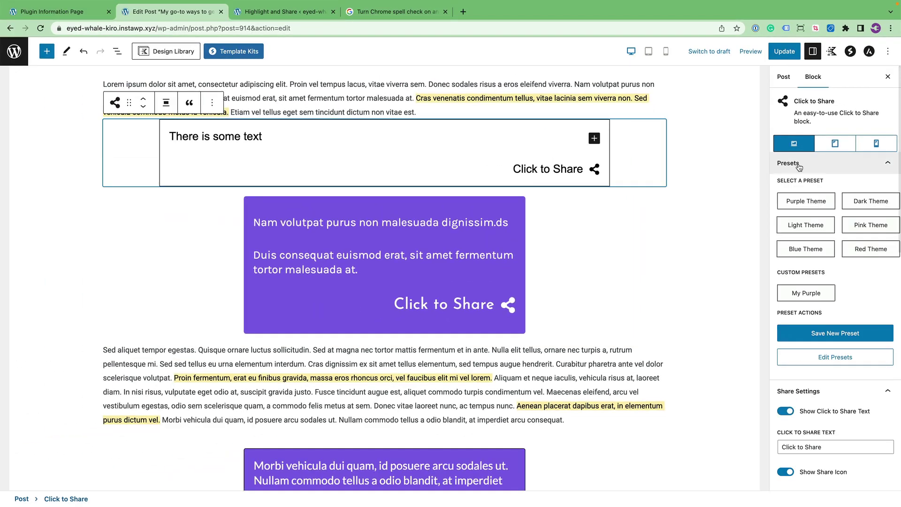
left_click(807, 293)
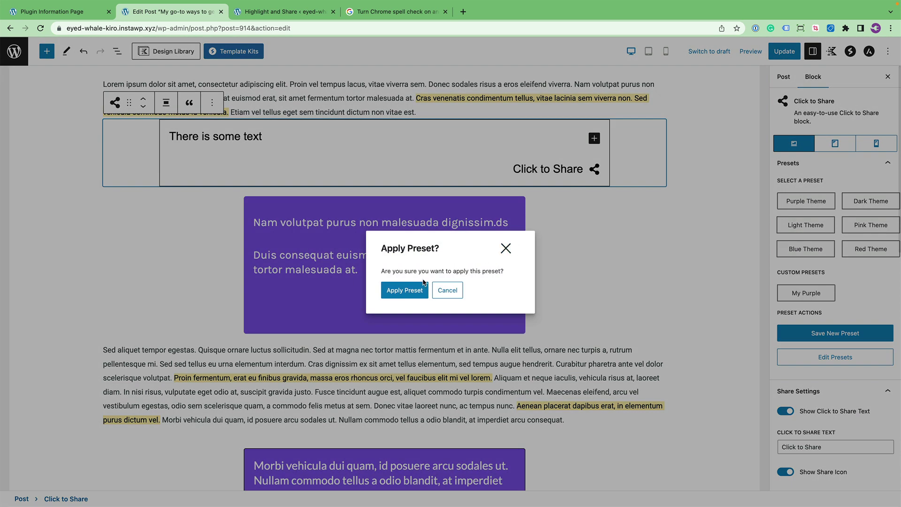
left_click(408, 291)
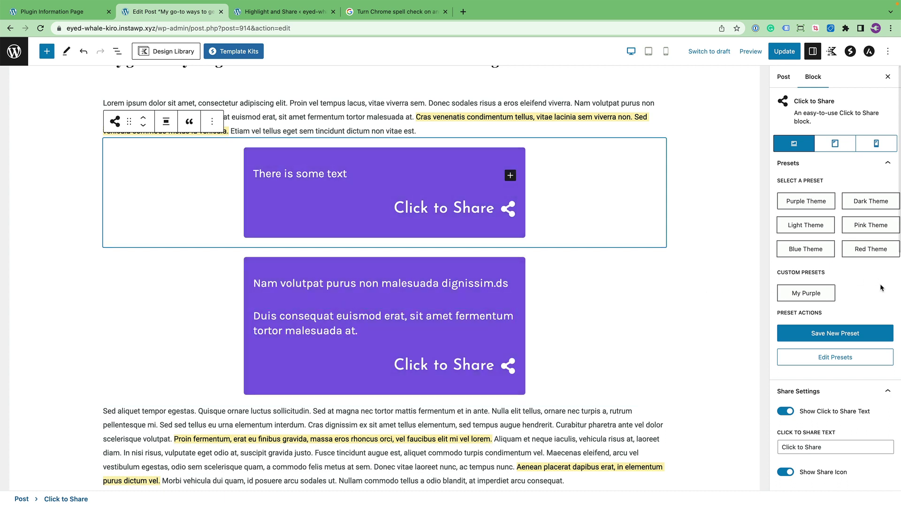
left_click(820, 350)
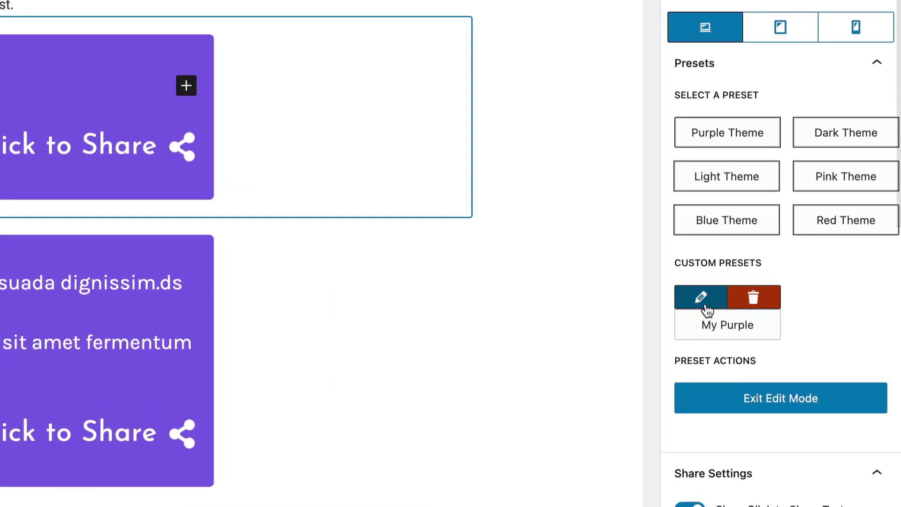
left_click(703, 304)
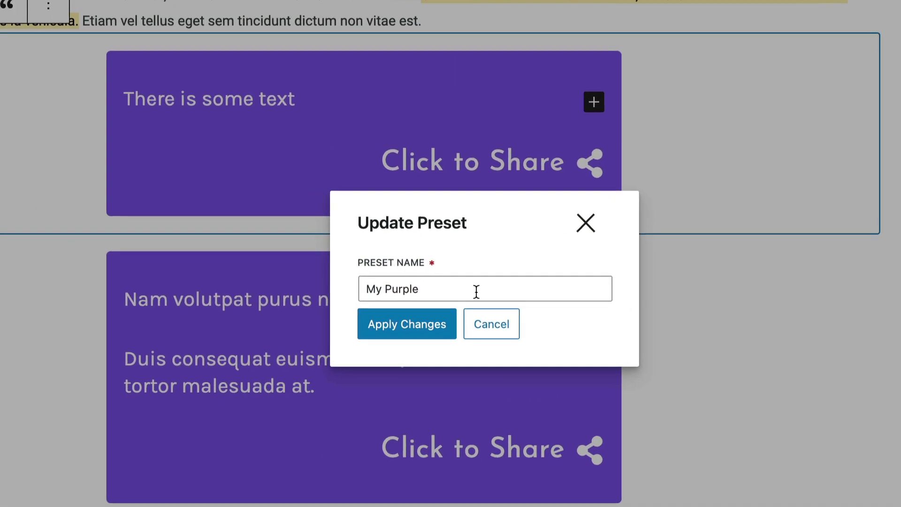
left_click(488, 323)
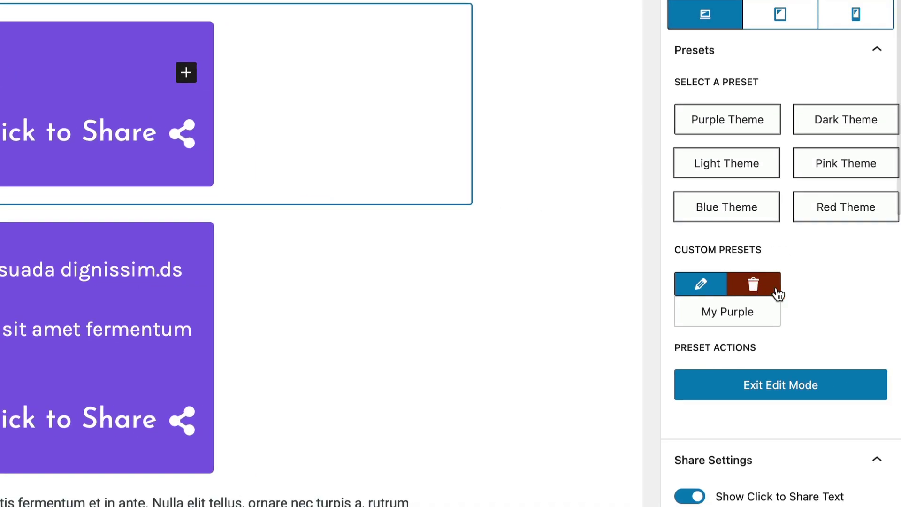
left_click(763, 389)
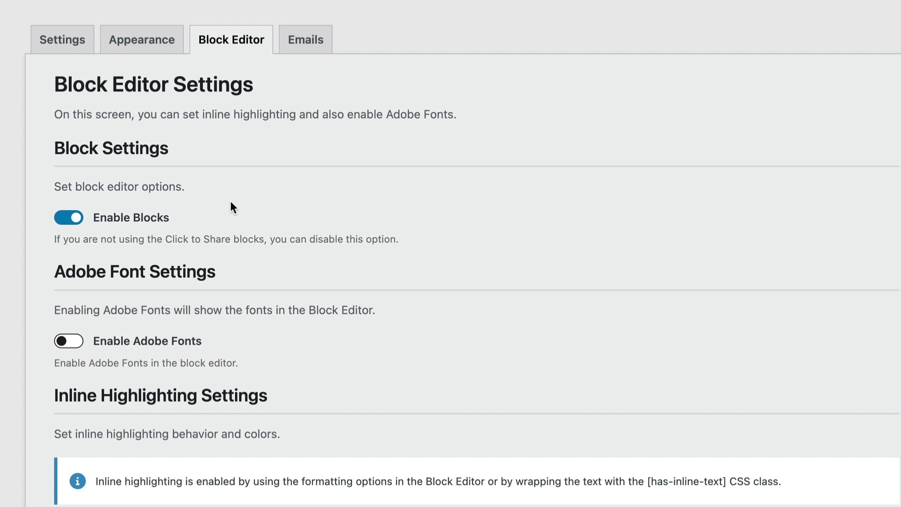
- Scroll down the page toward the Adobe Font Settings
scroll(238, 185, "down", 2)
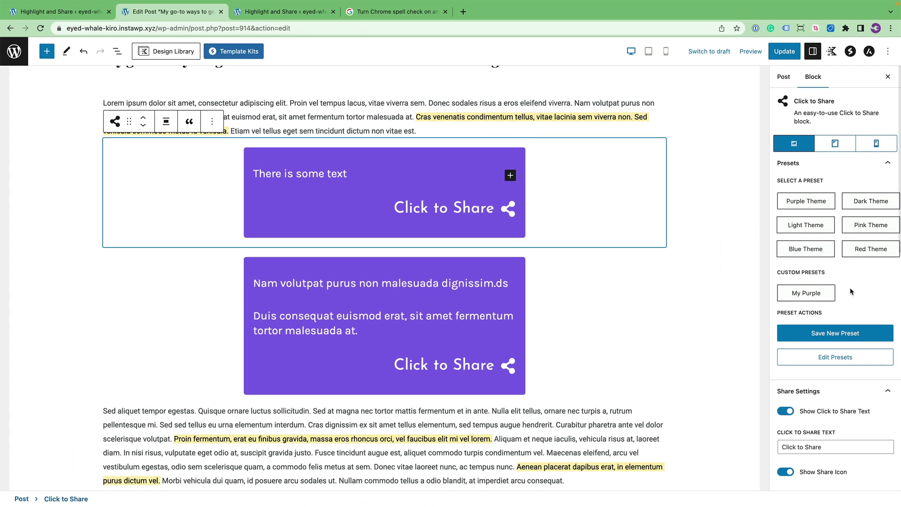
scroll(851, 291, "down", 10)
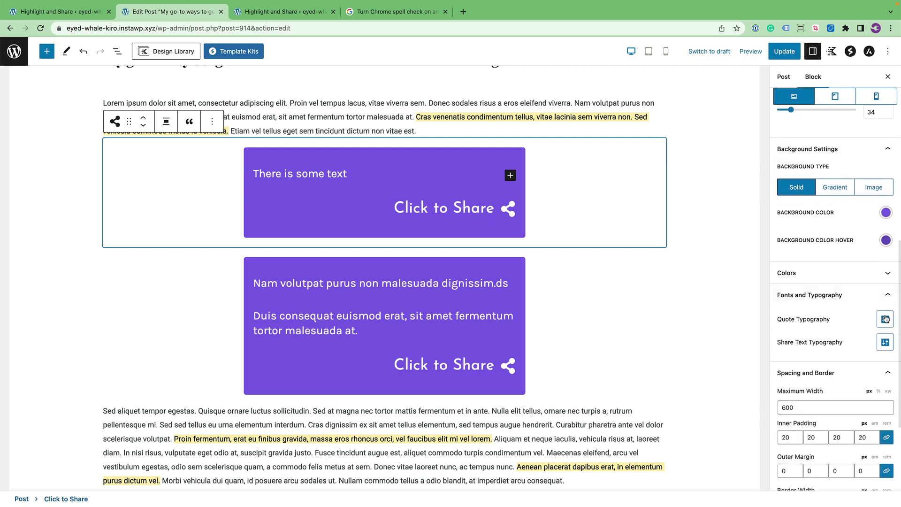
left_click(883, 321)
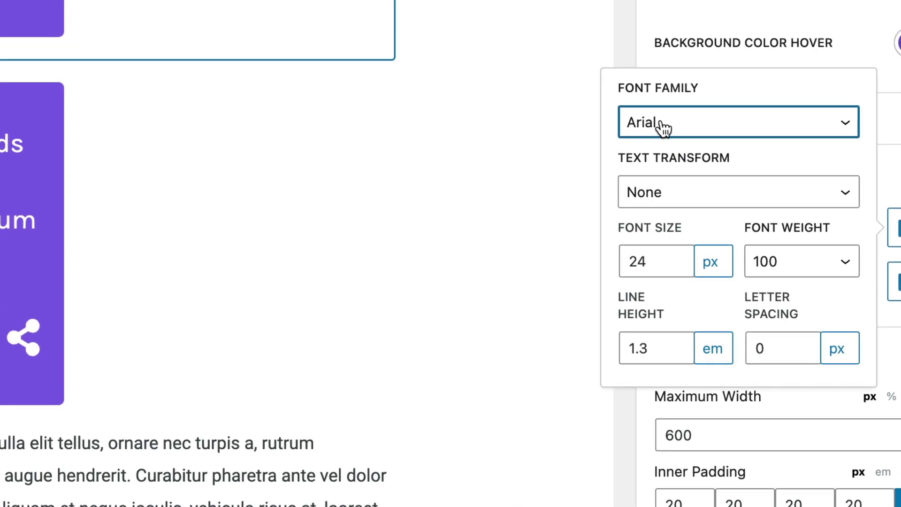
left_click(757, 274)
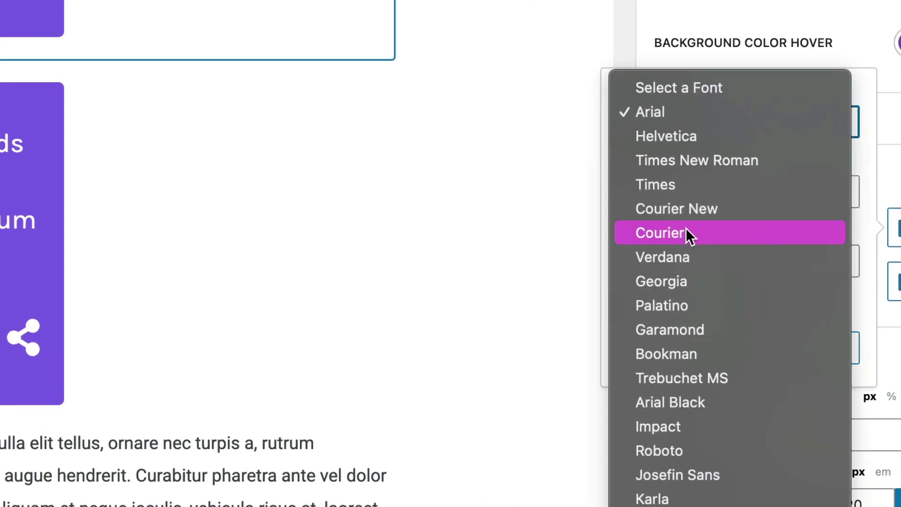
left_click(696, 109)
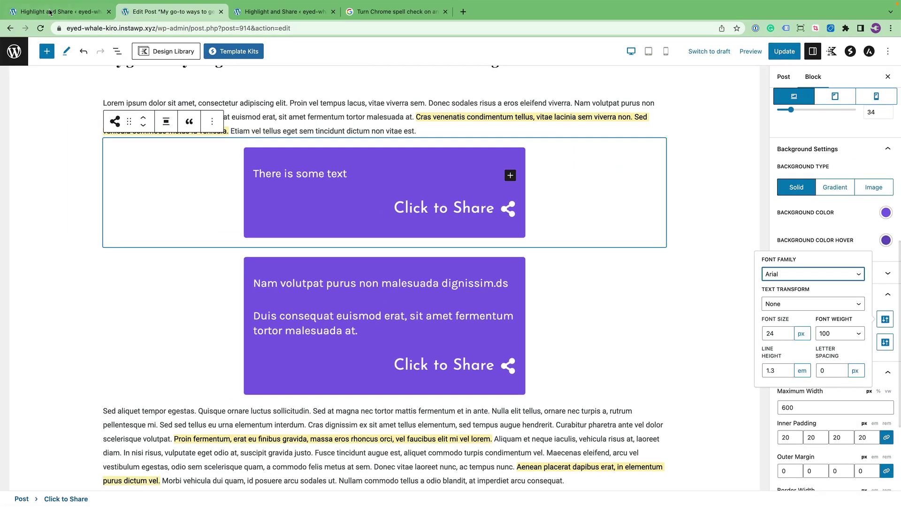
- Enable Adobe Fonts in Highlight and Share's Block Editor settings and focus the empty Project ID field
left_click(50, 13)
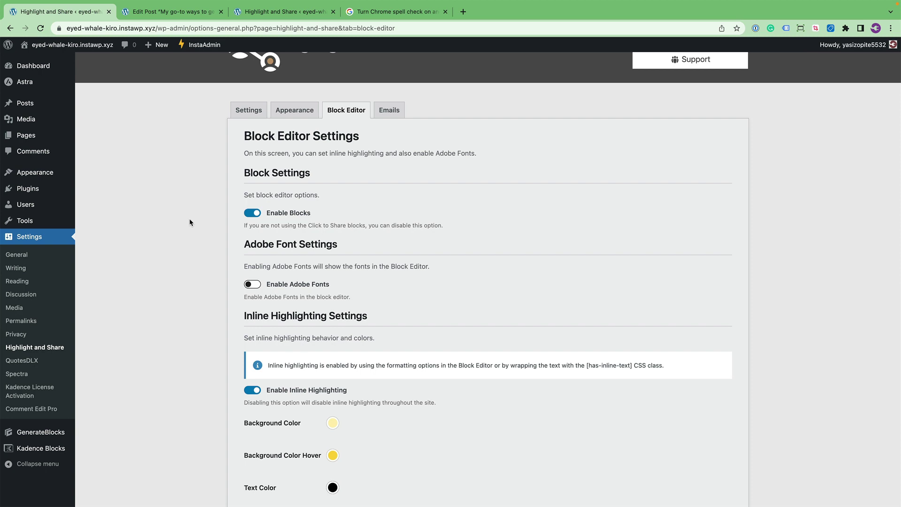
scroll(197, 264, "down", 1)
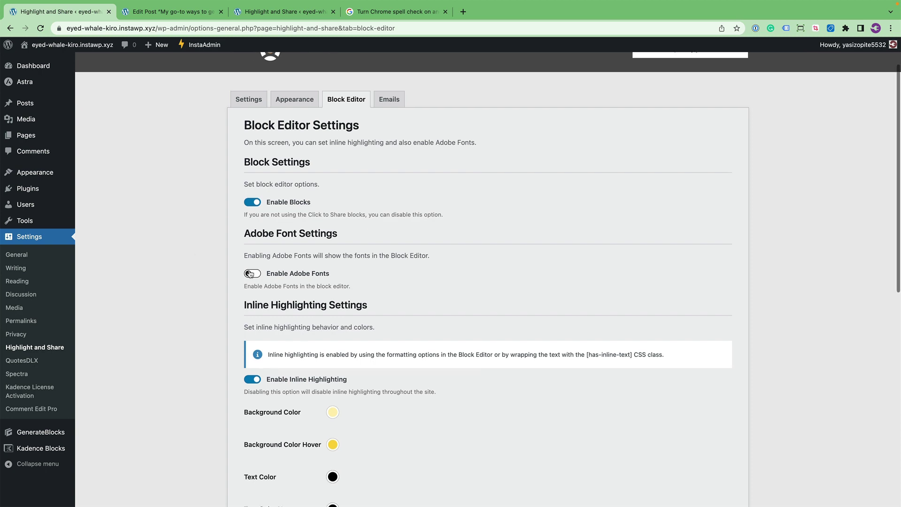
left_click(251, 273)
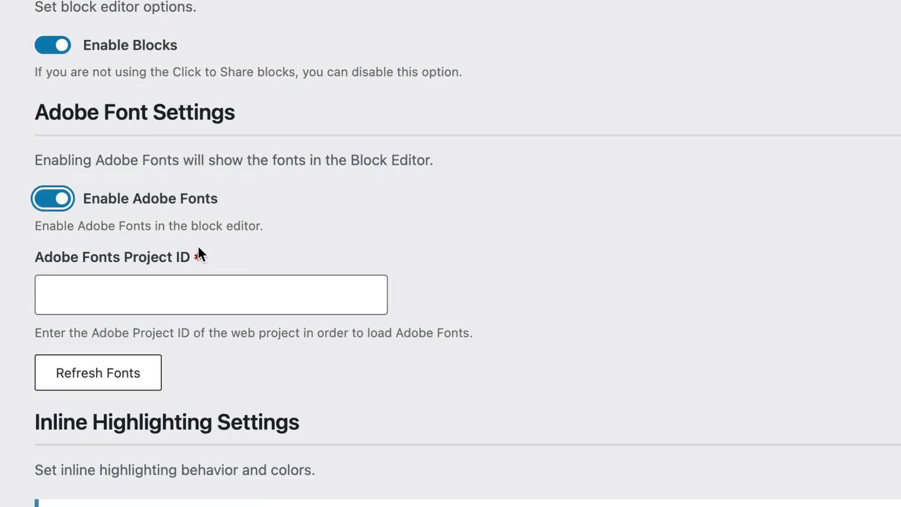
left_click(115, 297)
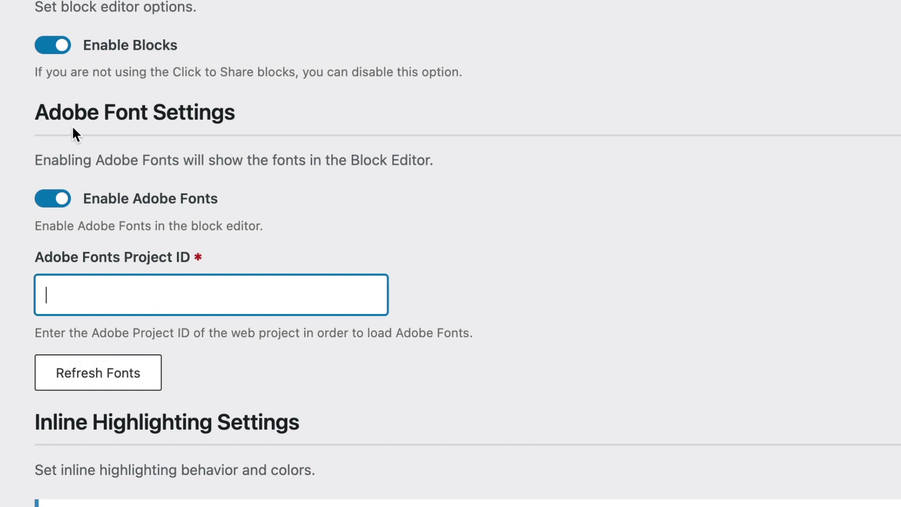
scroll(1, 190, "down", 1)
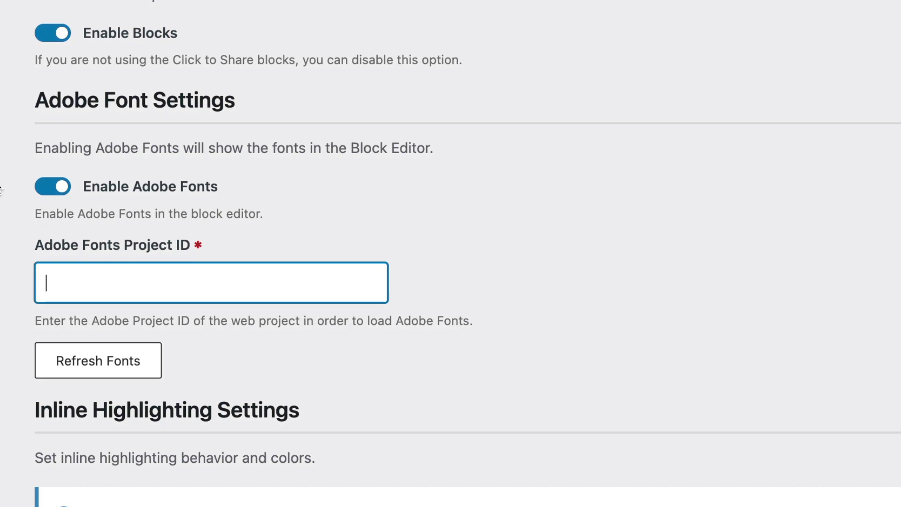
scroll(1, 190, "down", 2)
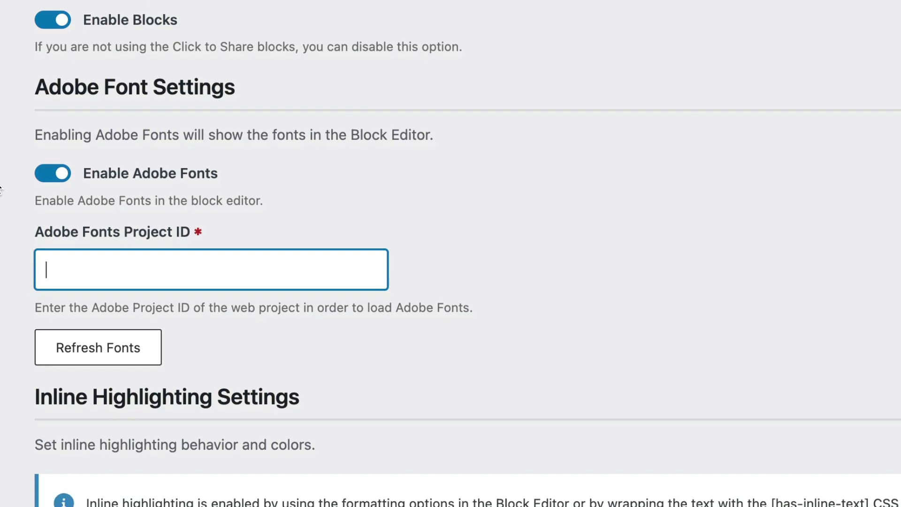